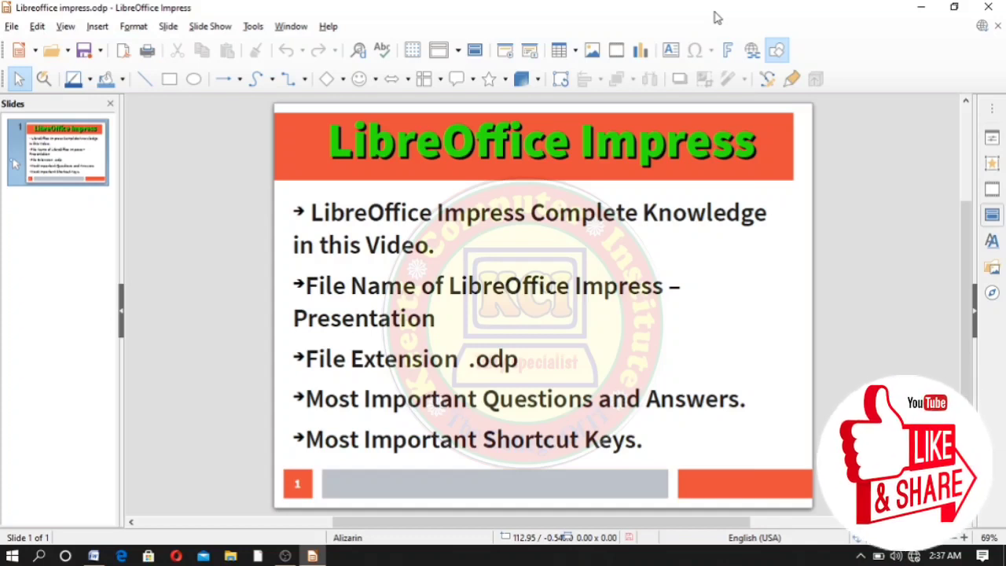
Step: Run the slideshow full screen from the first slide with F5 and advance past the last slide
key("F5")
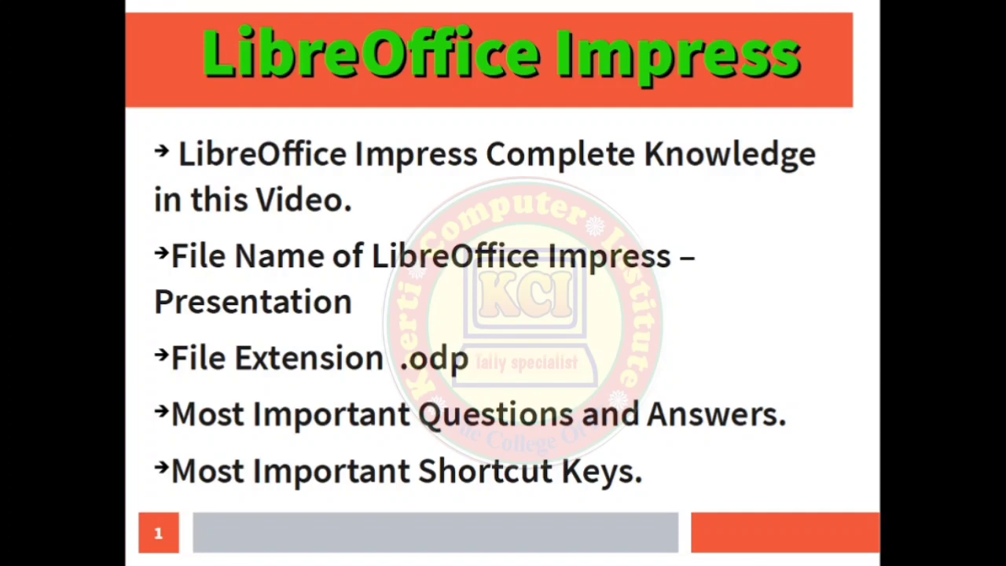
left_click(715, 16)
Step: Exit the finished slideshow back to Normal editing view
left_click(716, 16)
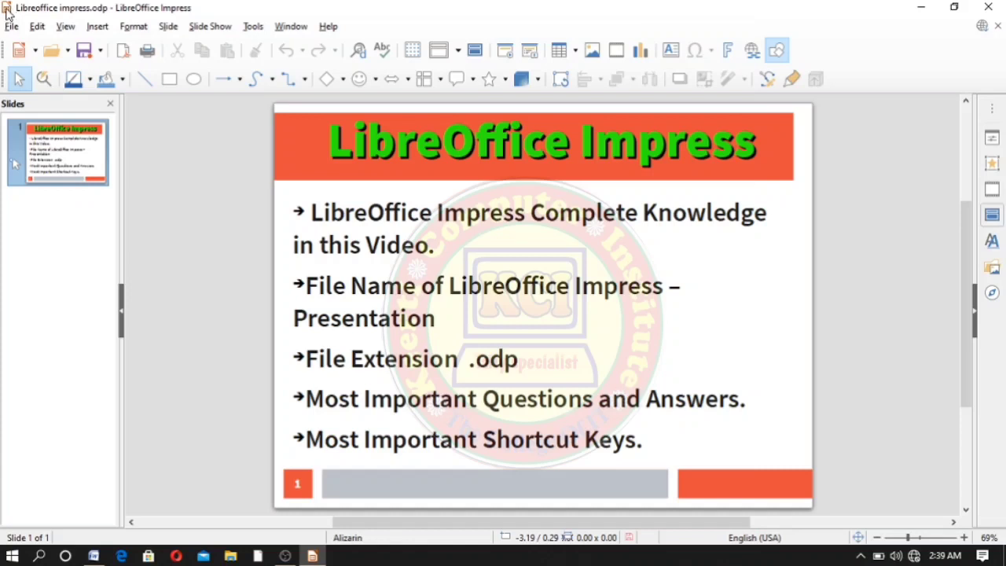
left_click(8, 12)
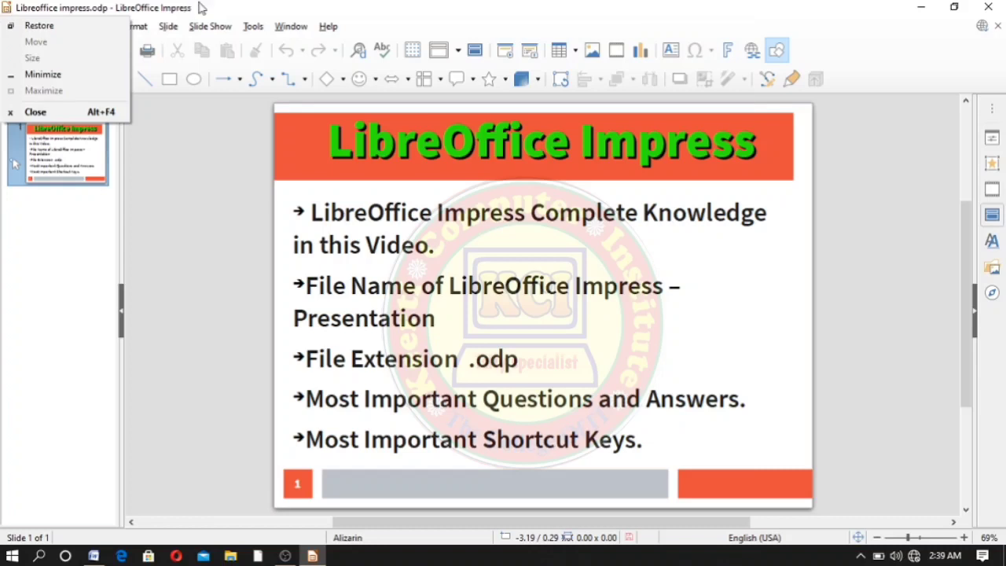
left_click(314, 8)
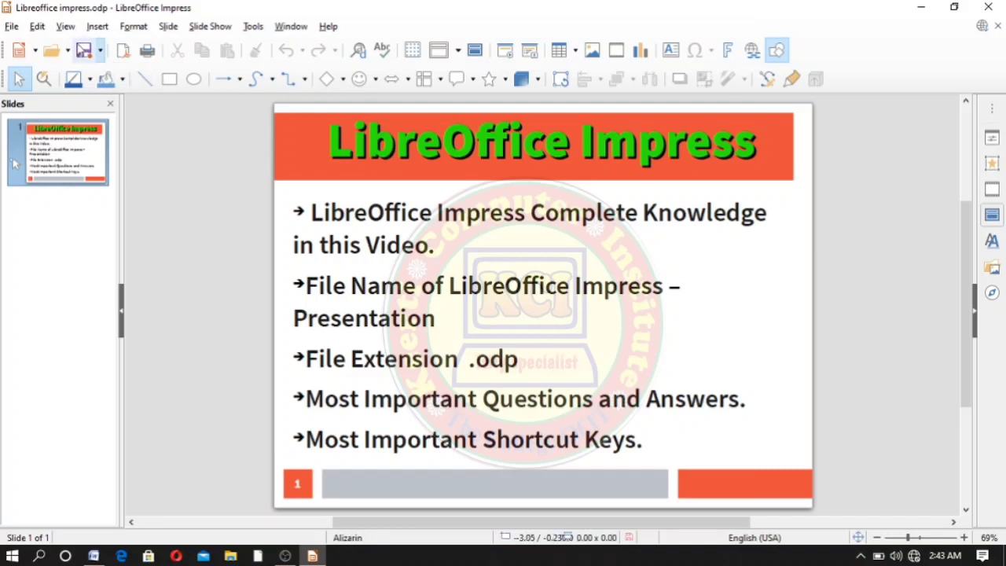
Step: Turn on the rulers from the View menu and fit the whole slide to the window
left_click(68, 28)
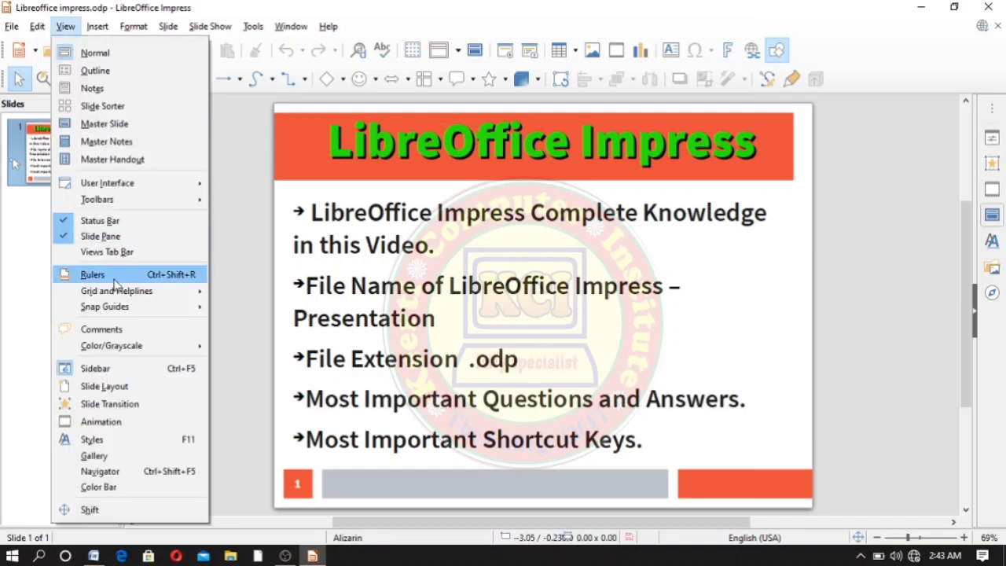
key("Escape")
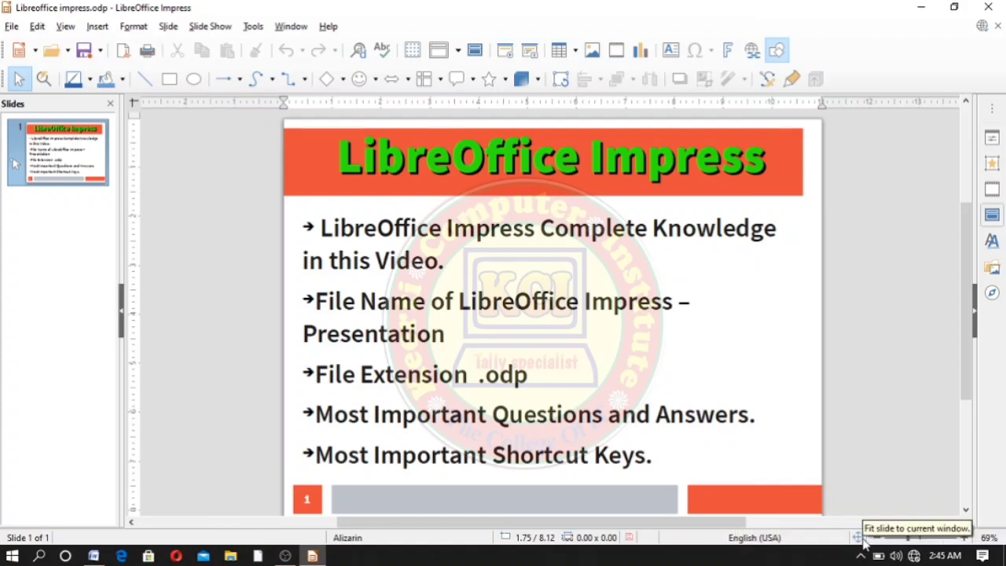
left_click(859, 538)
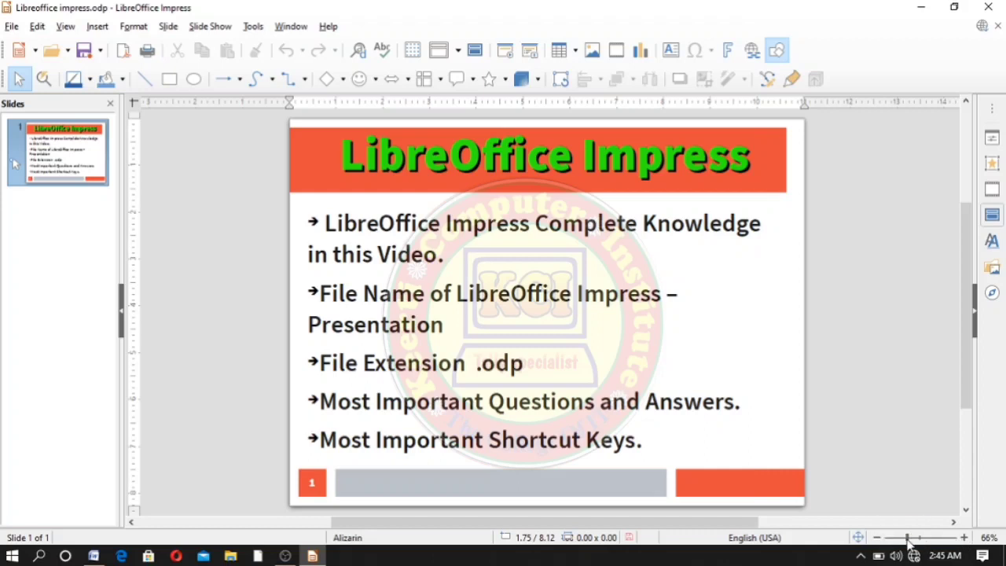
left_click_drag(909, 542, 882, 538)
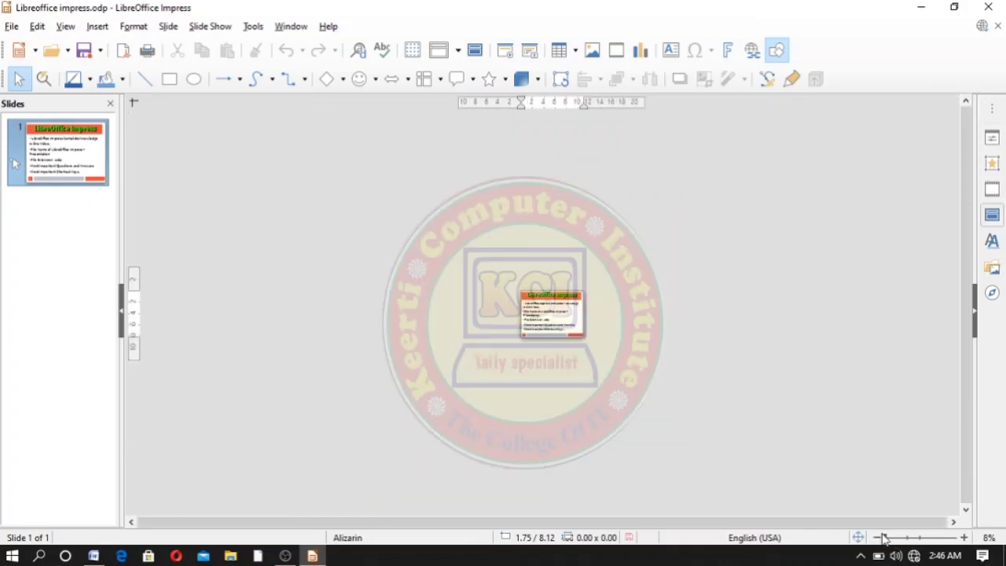
left_click_drag(884, 540, 909, 540)
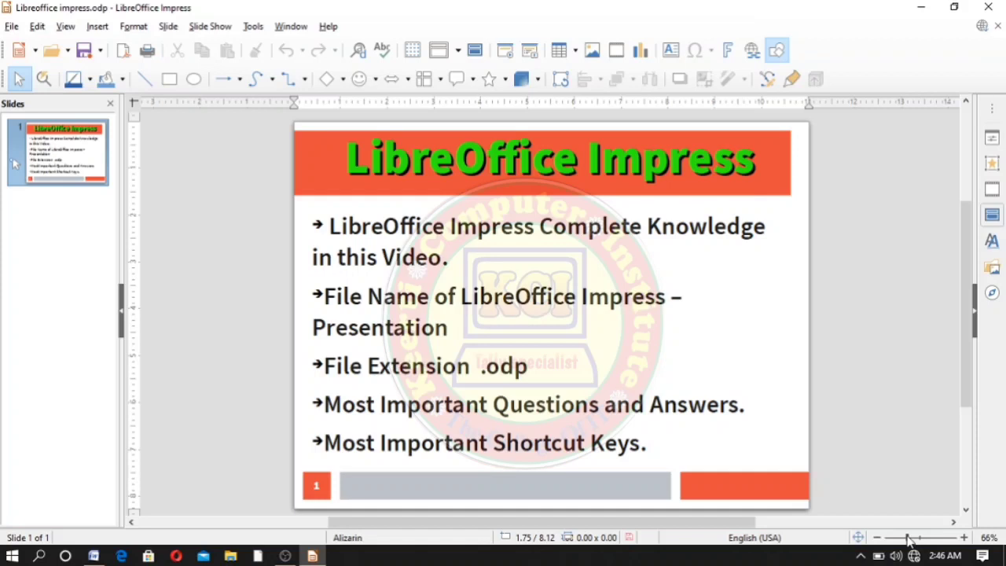
left_click_drag(910, 539, 879, 540)
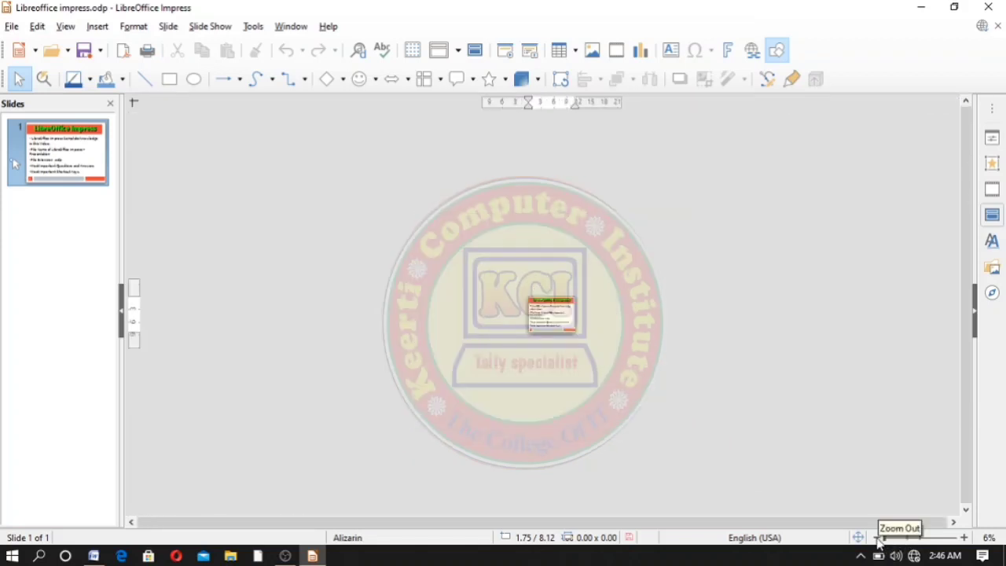
left_click(878, 538)
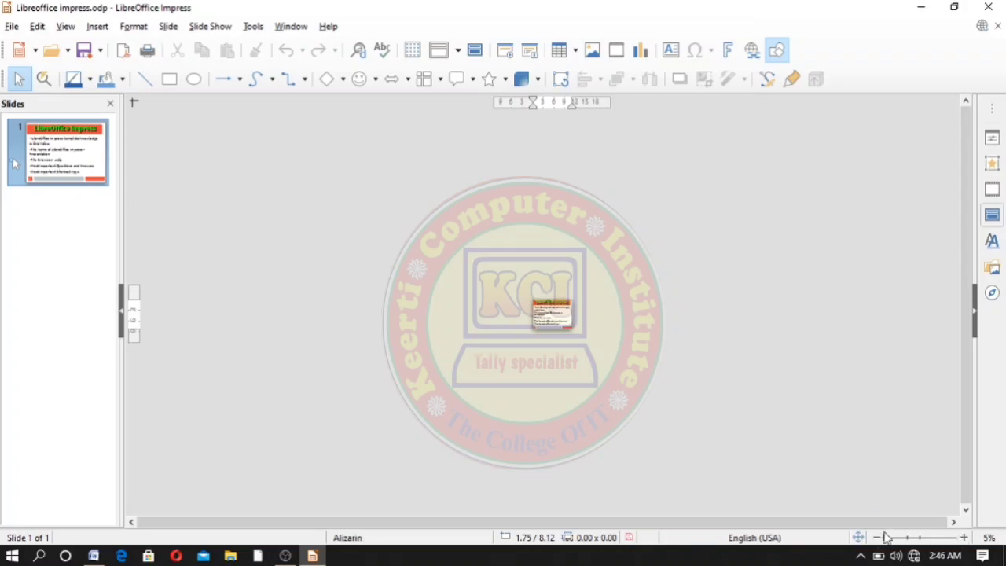
left_click(904, 538)
left_click(966, 539)
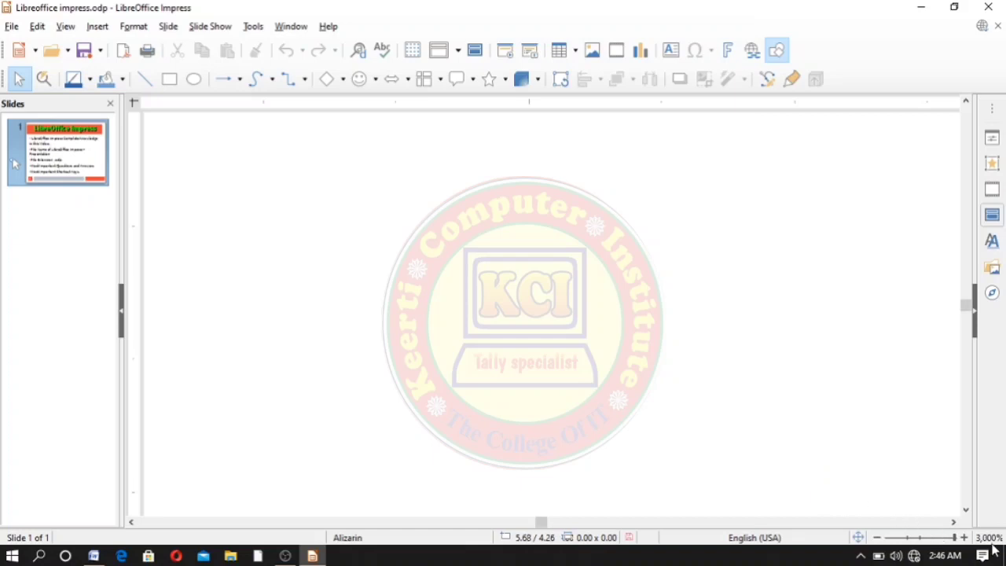
left_click(910, 538)
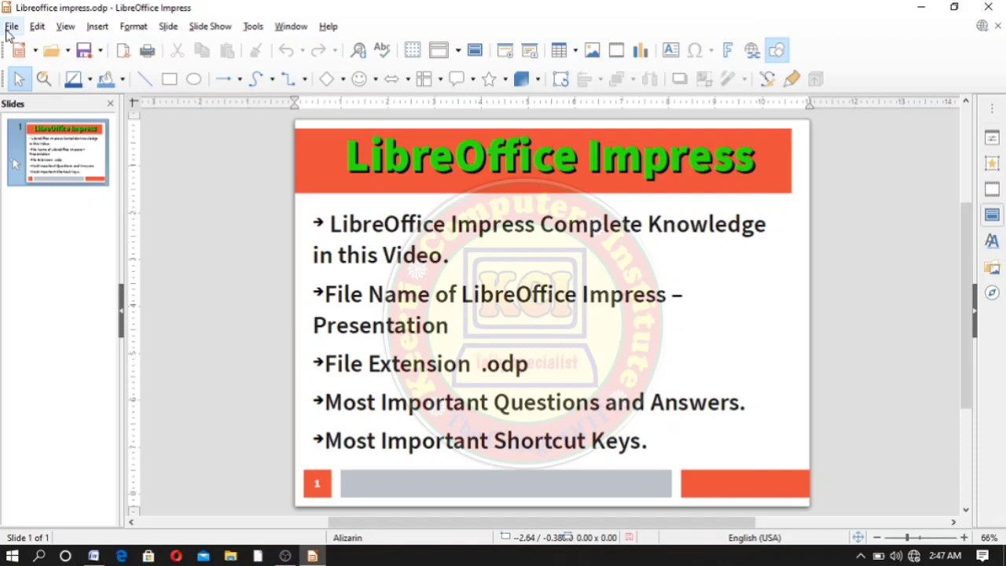
left_click(12, 26)
left_click(167, 28)
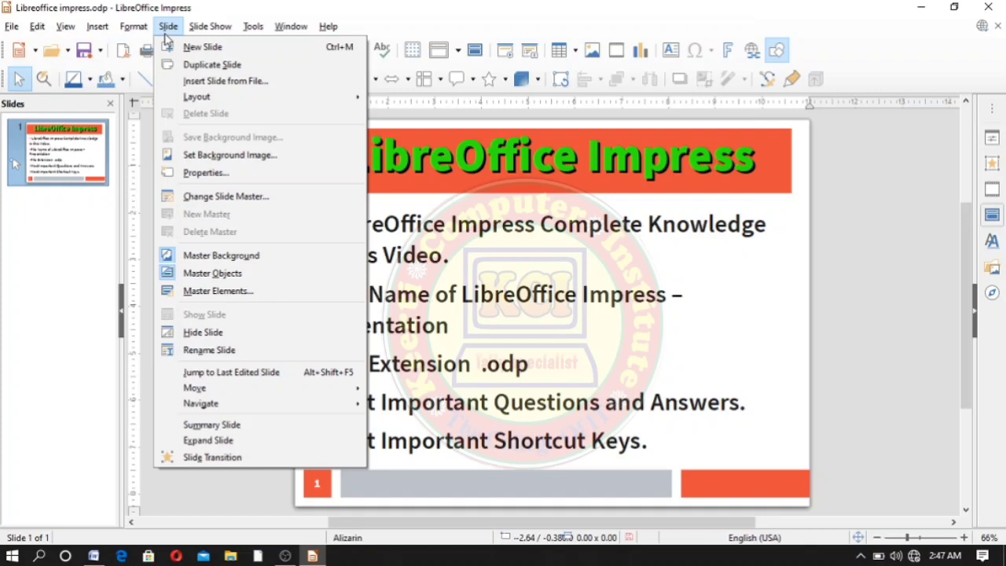
left_click(464, 210)
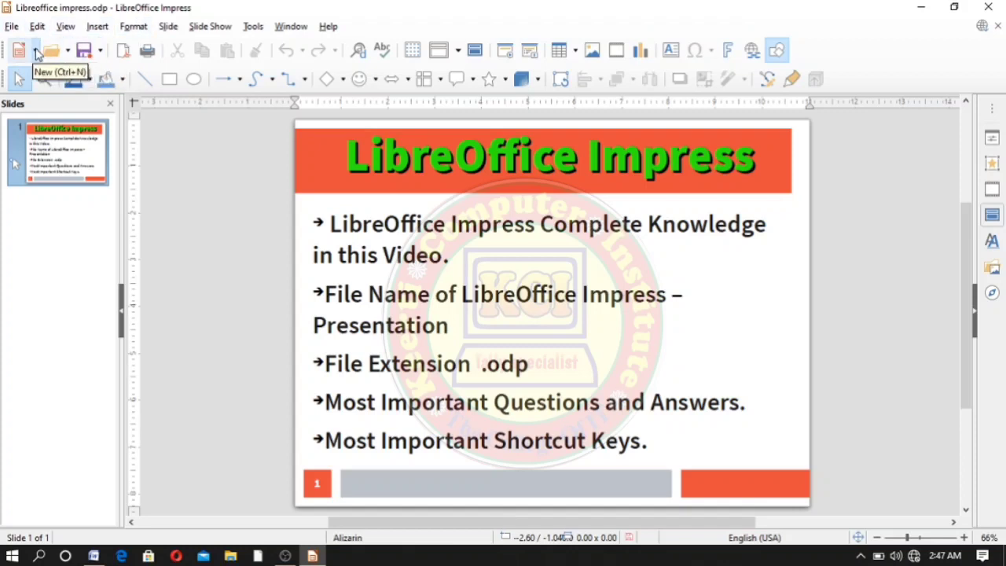
left_click(35, 52)
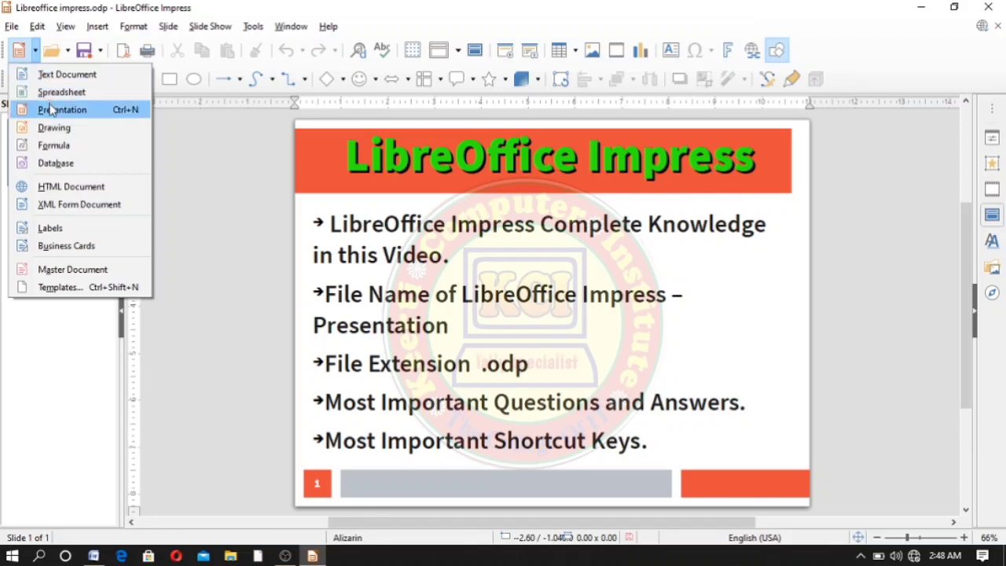
left_click(21, 50)
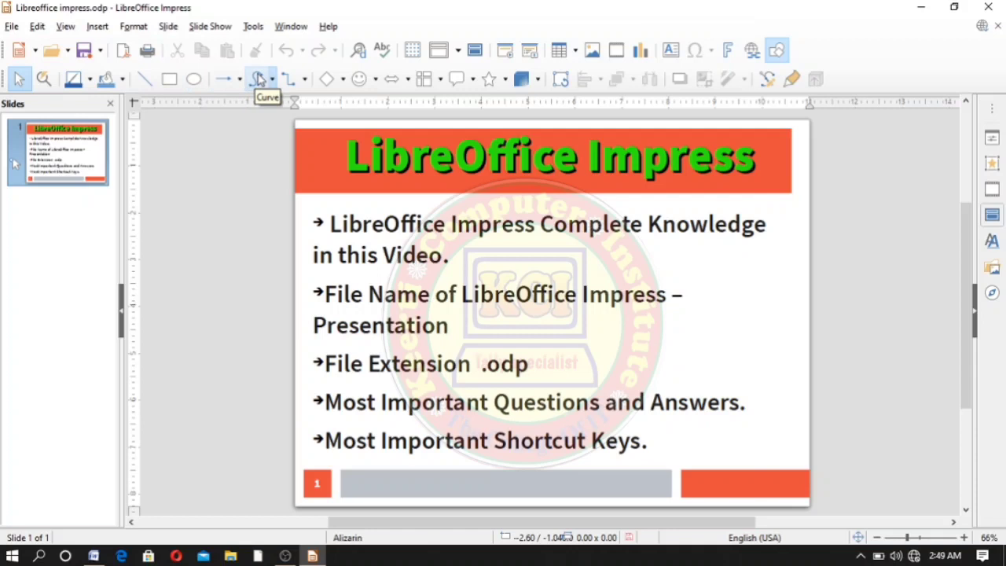
Step: Preview the Symbol Shapes and Callout Shapes palettes on the Drawing toolbar, then close them
left_click(376, 80)
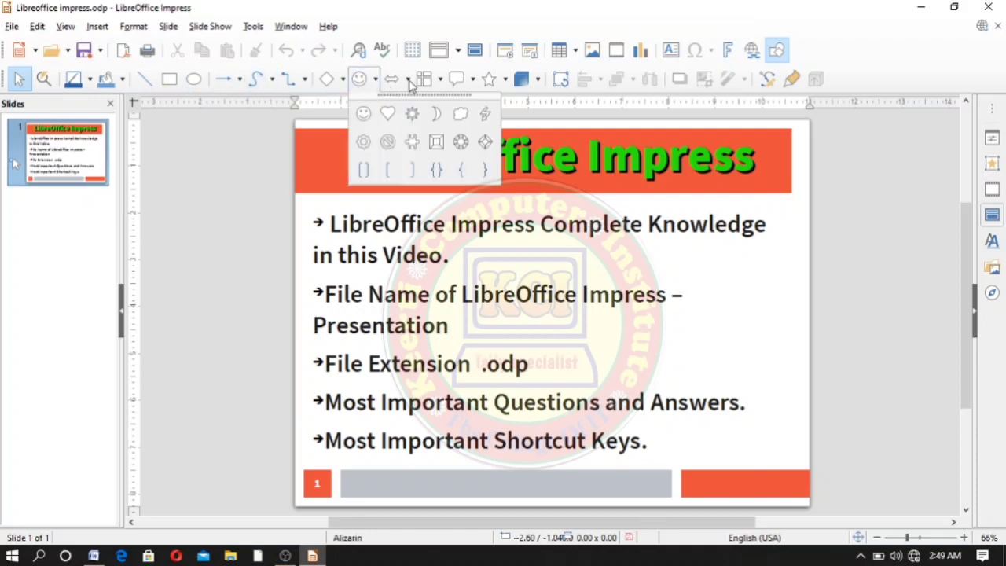
left_click(409, 85)
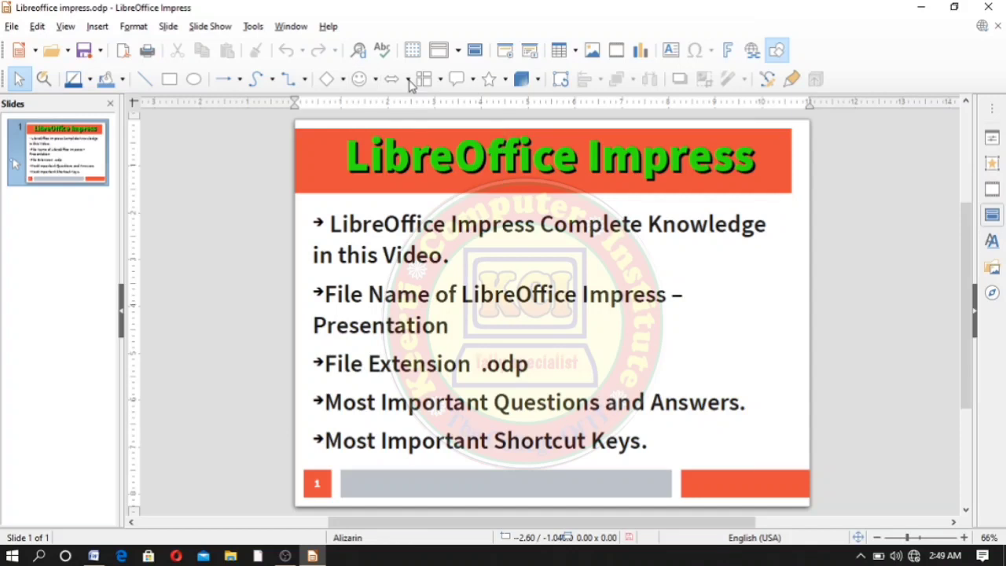
left_click(472, 81)
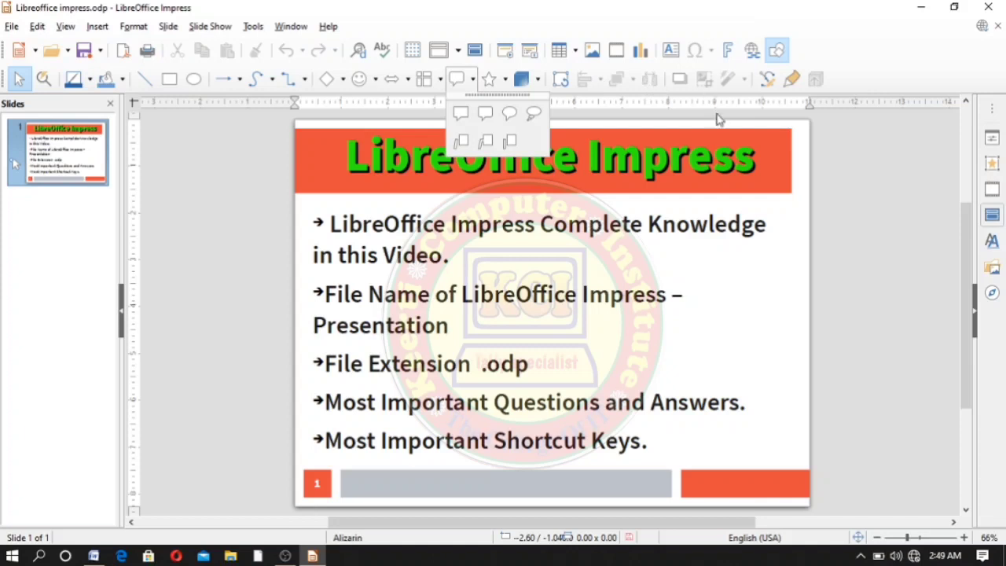
left_click(783, 211)
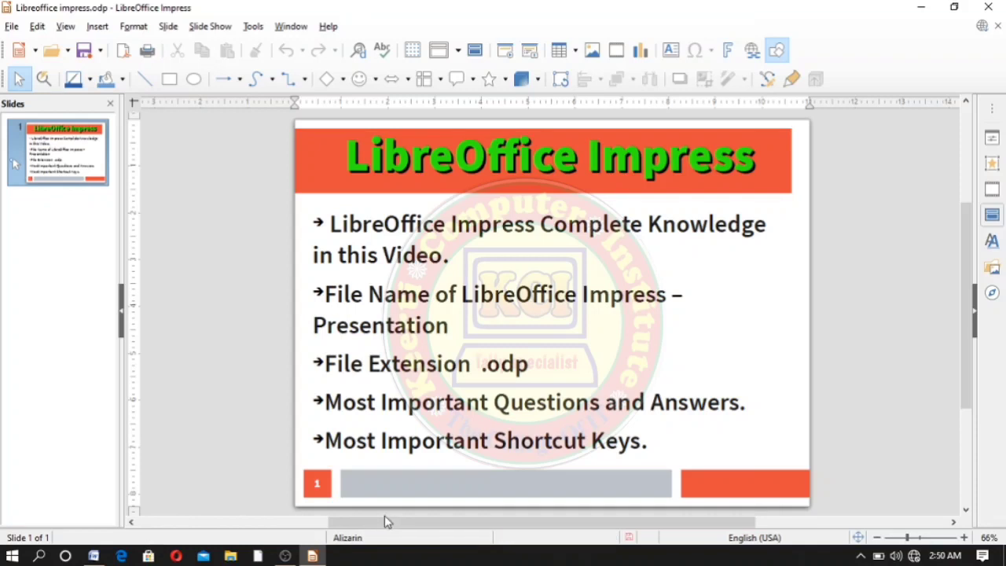
mouse_move(397, 523)
left_mouse_down()
mouse_move(299, 533)
mouse_move(406, 537)
left_mouse_up()
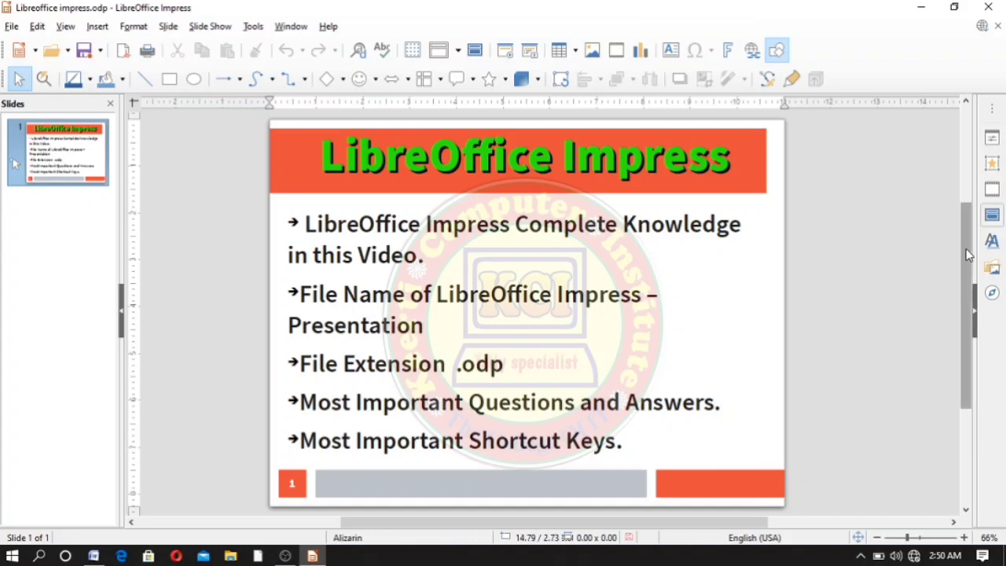
mouse_move(968, 254)
left_mouse_down()
mouse_move(964, 209)
mouse_move(953, 239)
left_mouse_up()
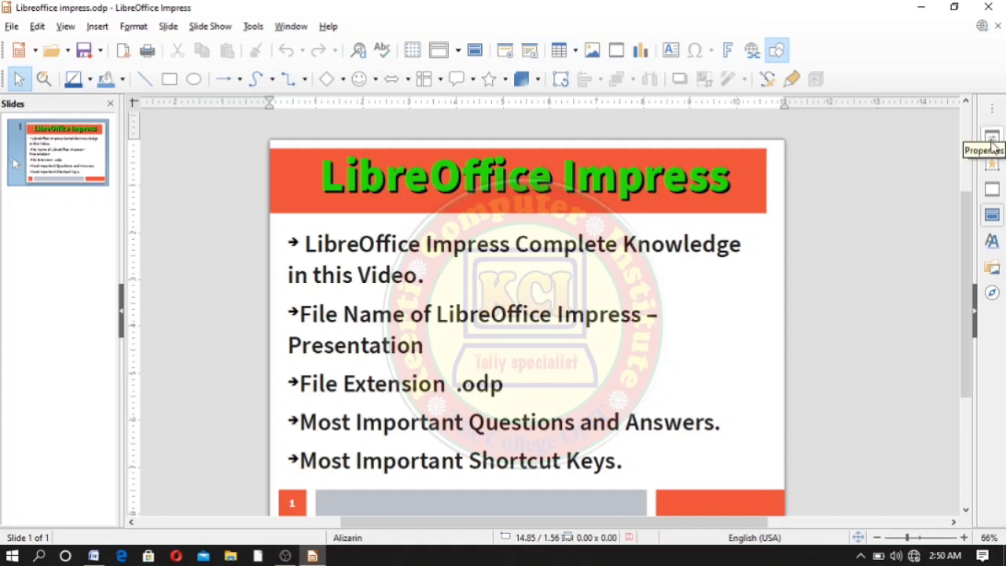
left_click(992, 140)
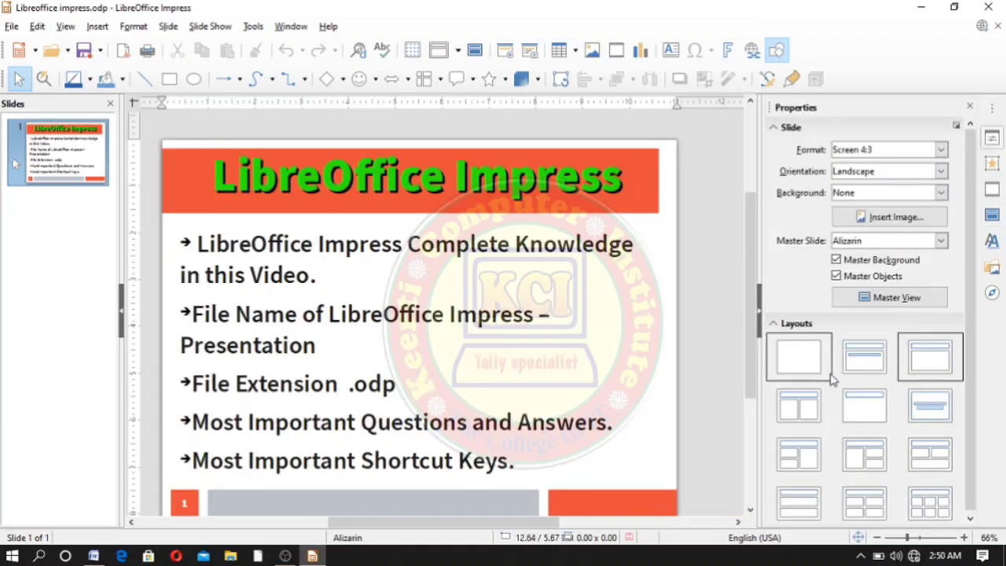
left_click(970, 107)
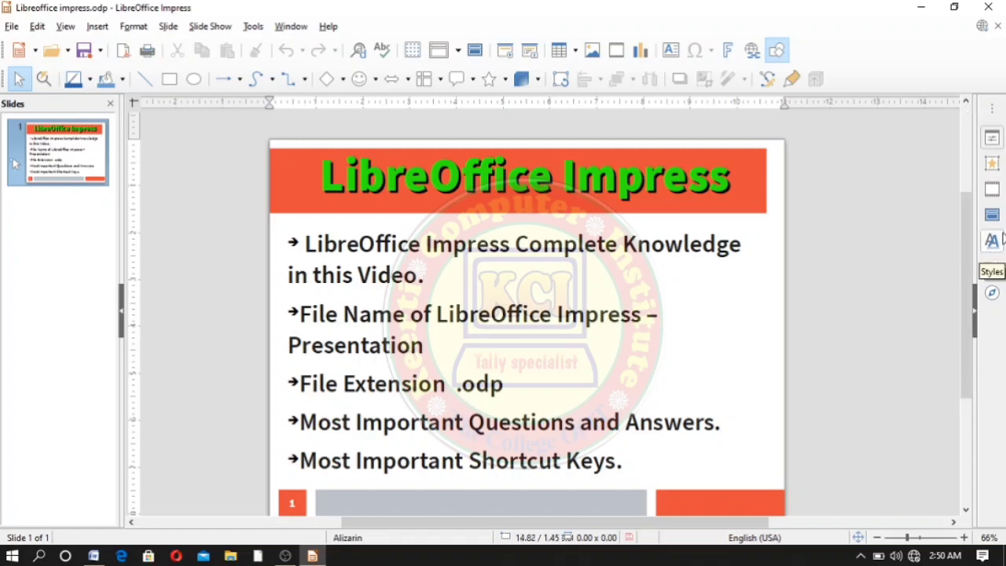
left_click(992, 165)
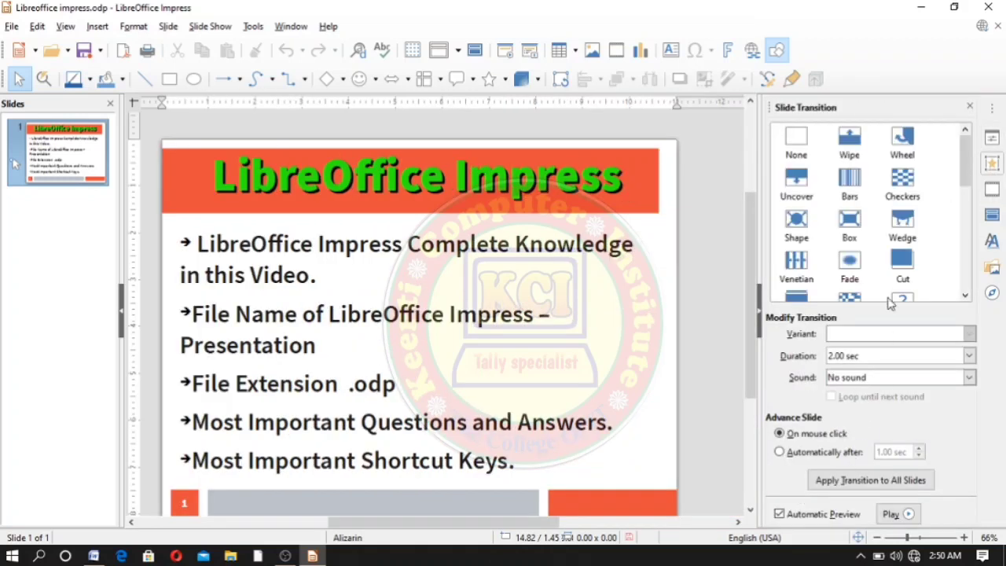
left_click(970, 107)
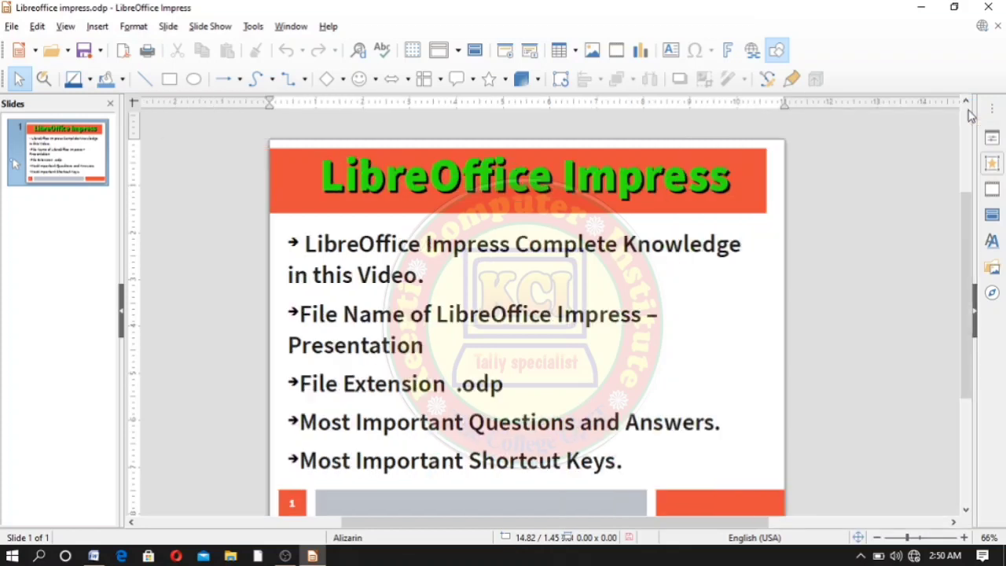
left_click(994, 192)
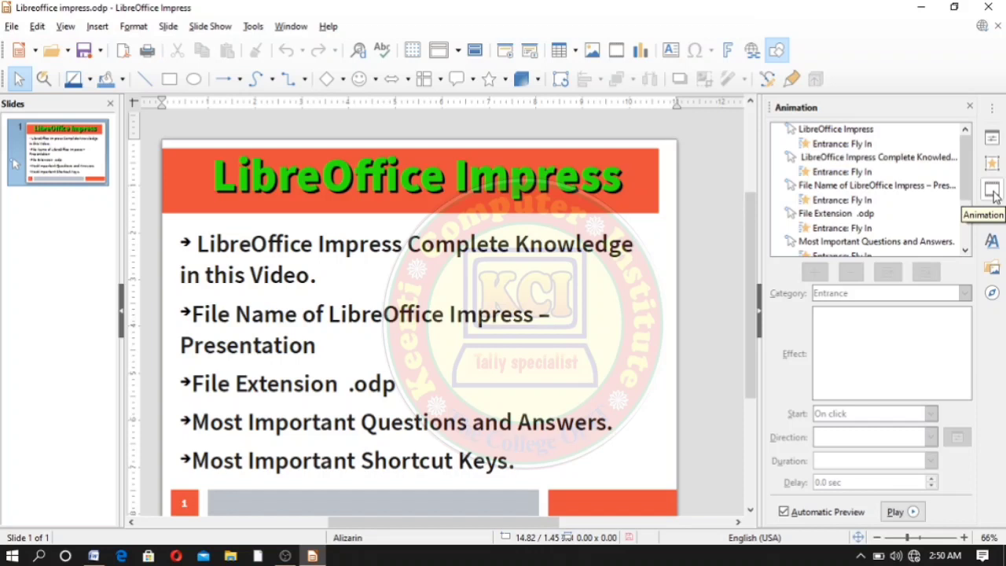
left_click(897, 515)
left_click(902, 518)
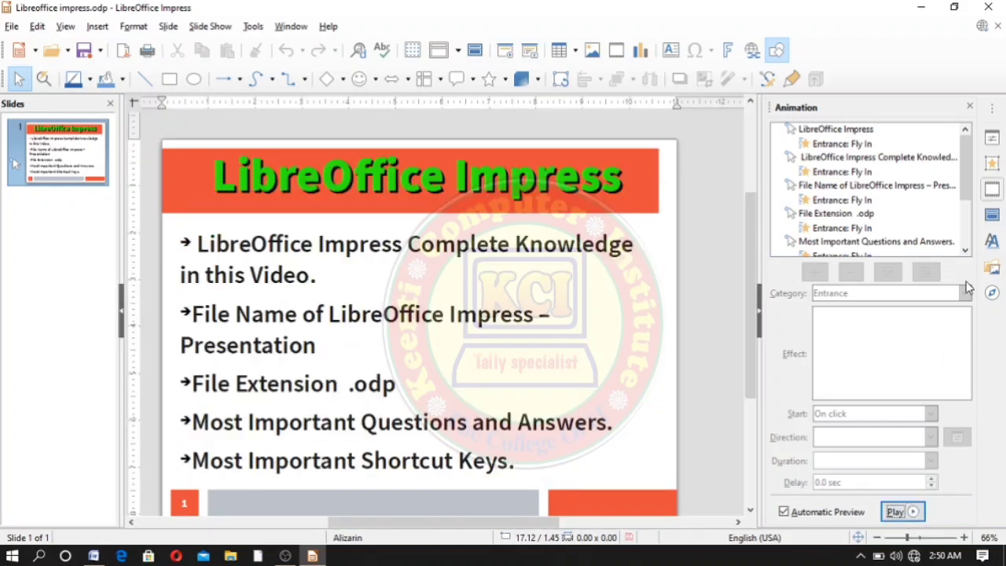
left_click(972, 108)
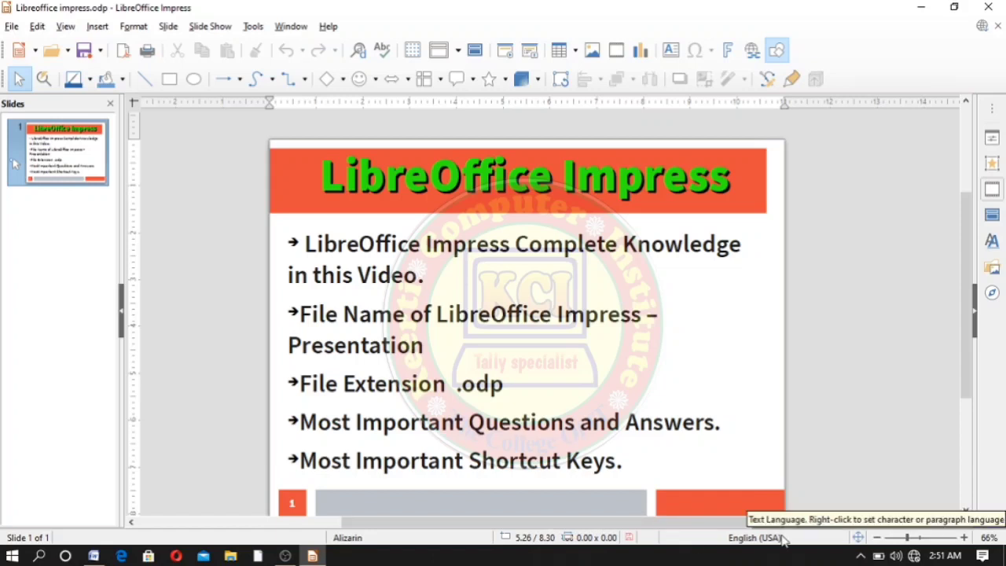
Step: Fit the slide to the window and show the File menu's Recent Documents list
left_click(859, 537)
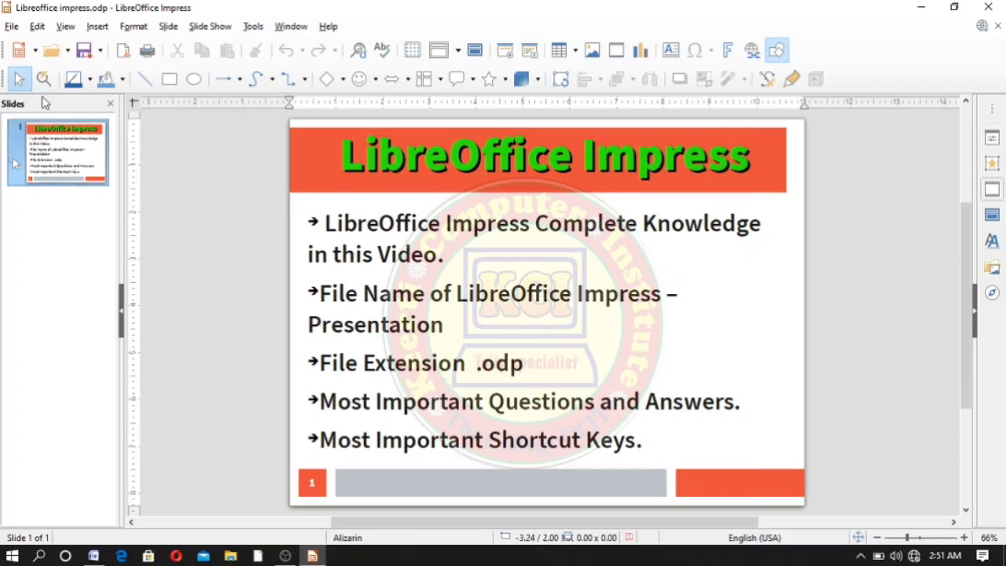
left_click(12, 27)
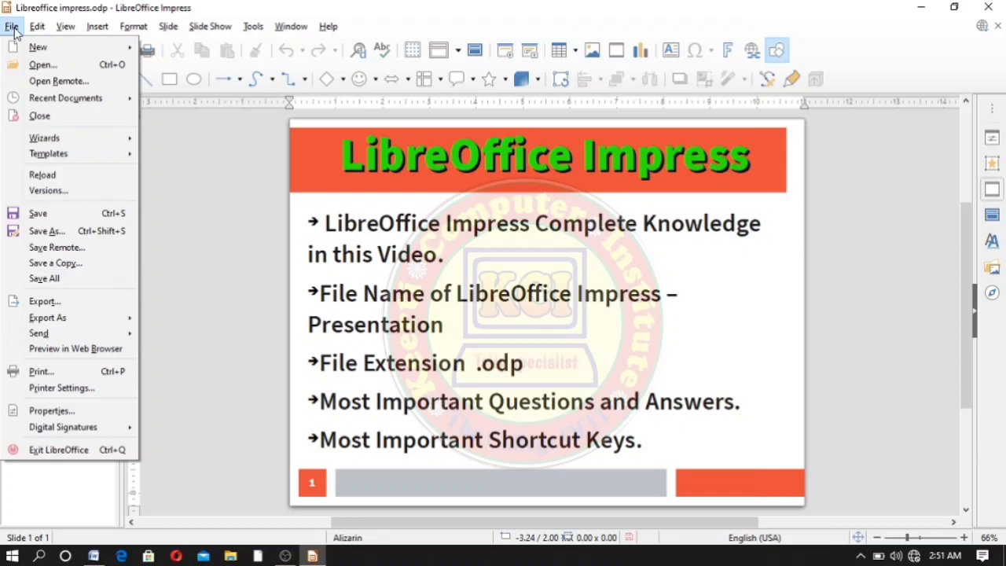
mouse_move(57, 98)
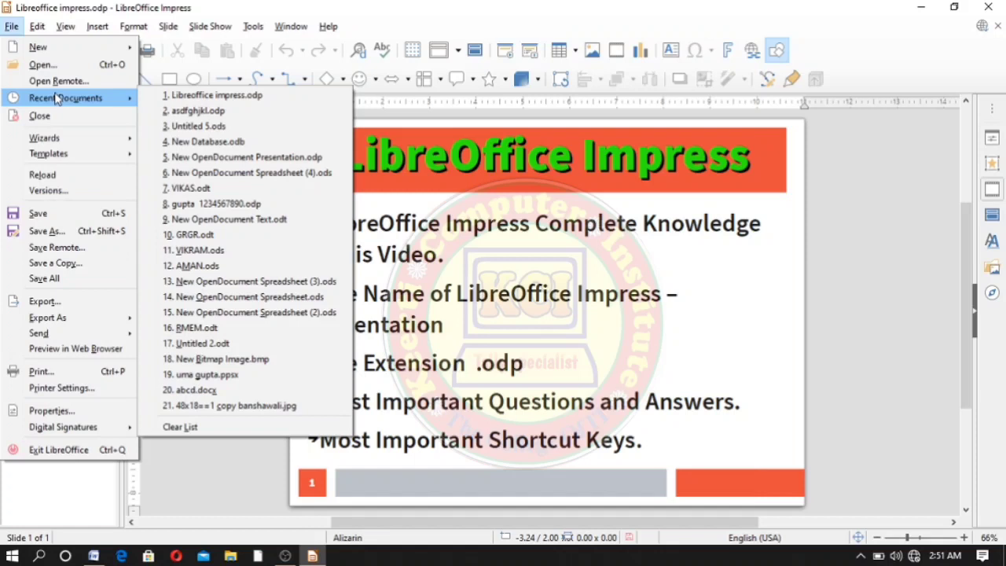
Step: Browse the File menu's New and Templates entries
mouse_move(121, 47)
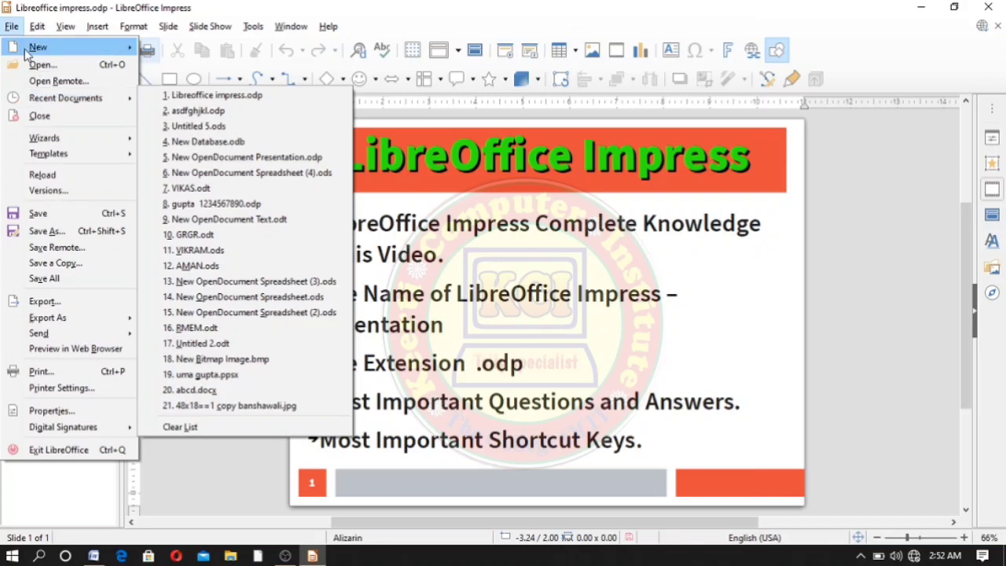
mouse_move(25, 45)
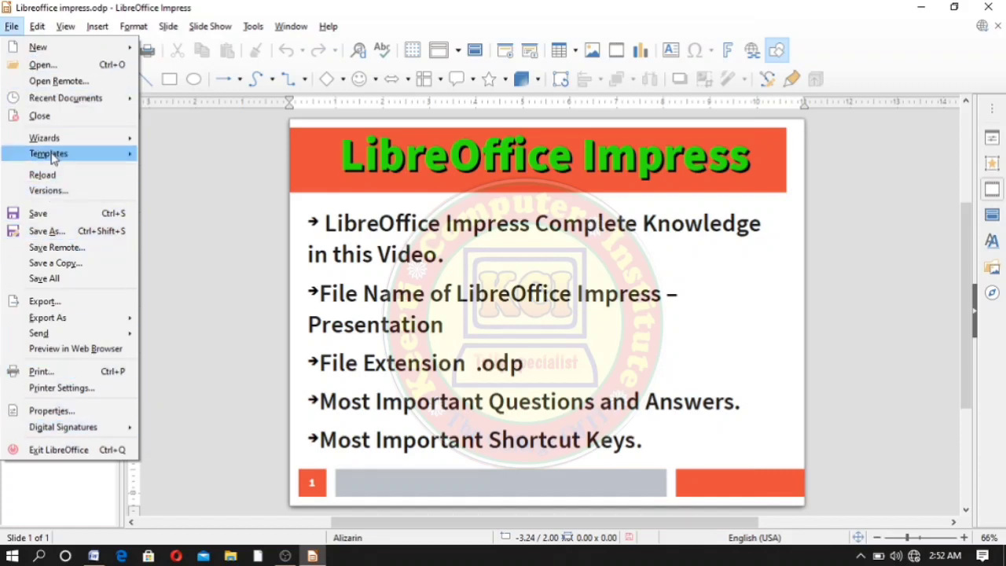
Step: Switch from the File menu to the Edit menu's list of commands
mouse_move(53, 157)
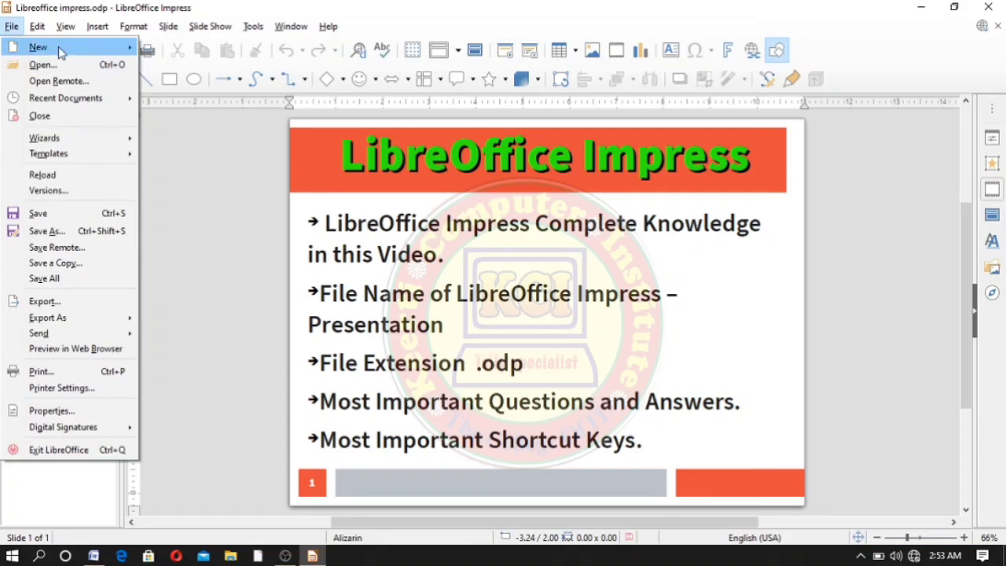
left_click(12, 26)
left_click(37, 26)
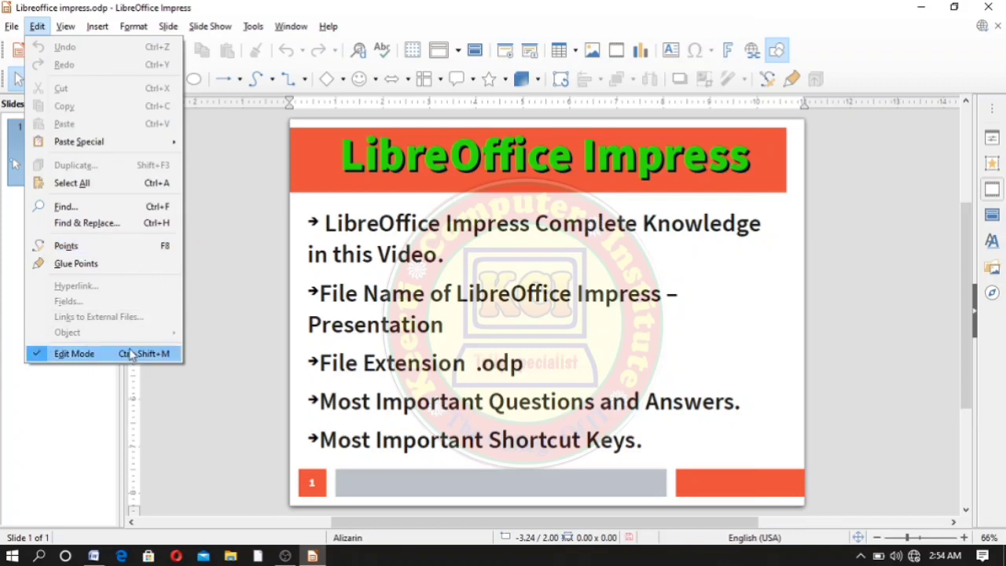
Step: Switch the presentation to Outline view, then to Notes view
mouse_move(67, 29)
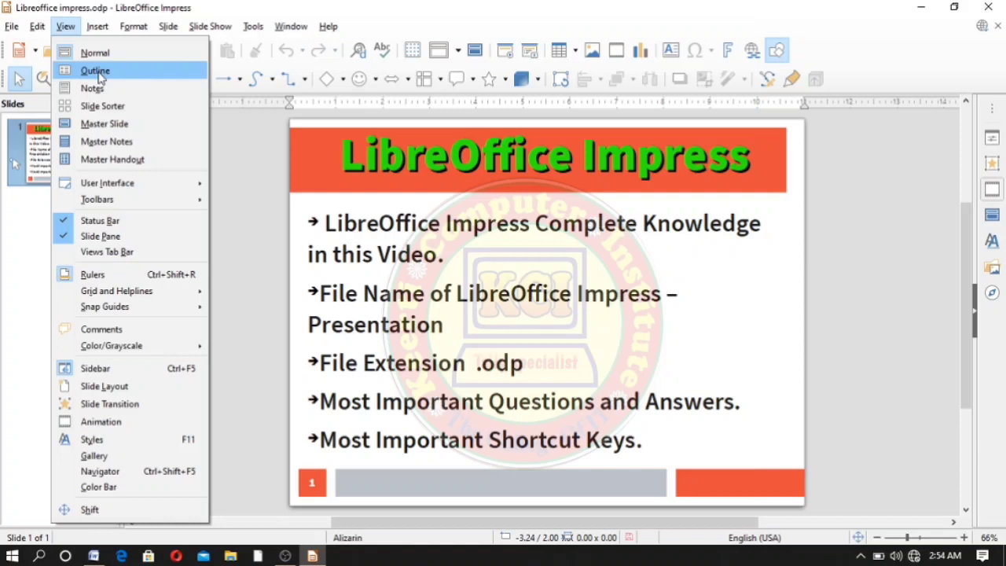
left_click(95, 72)
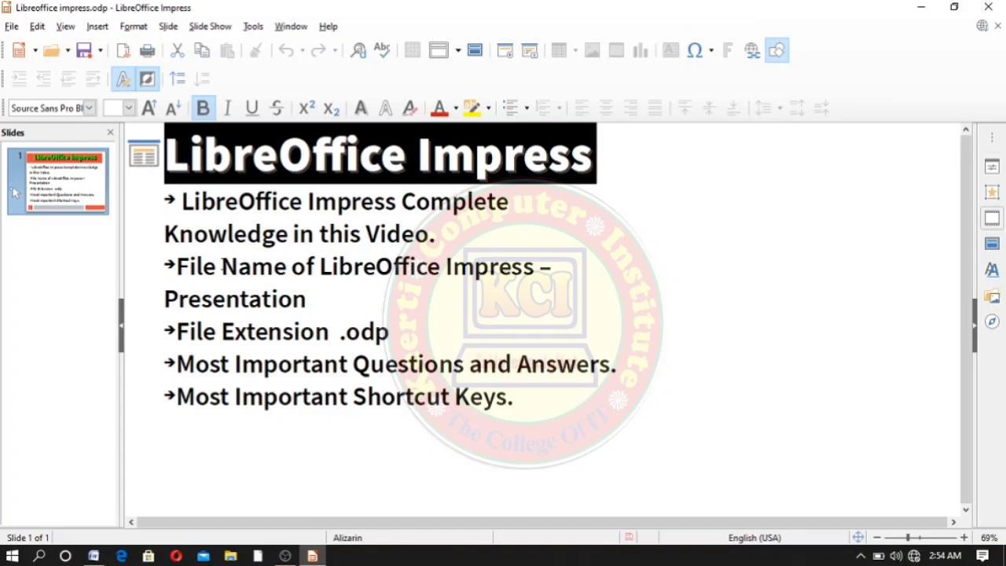
left_click(65, 26)
left_click(89, 88)
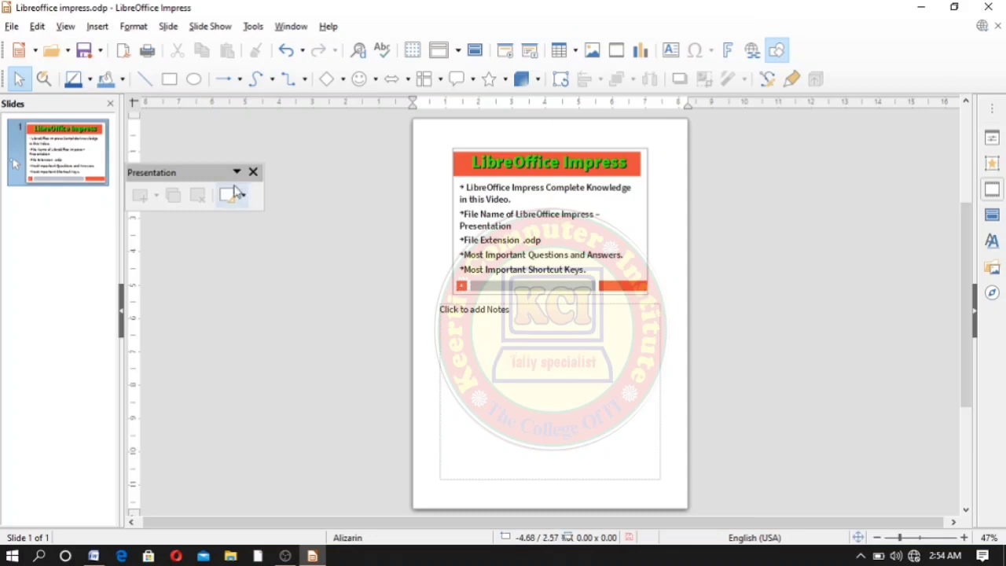
Step: Switch to Slide Sorter view, then open Master Slide view
left_click(65, 26)
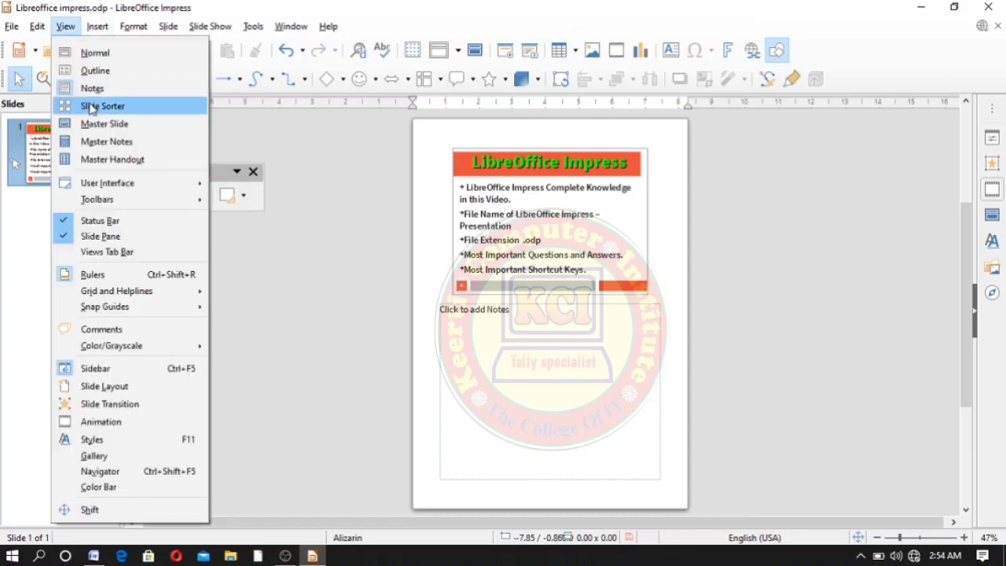
left_click(91, 108)
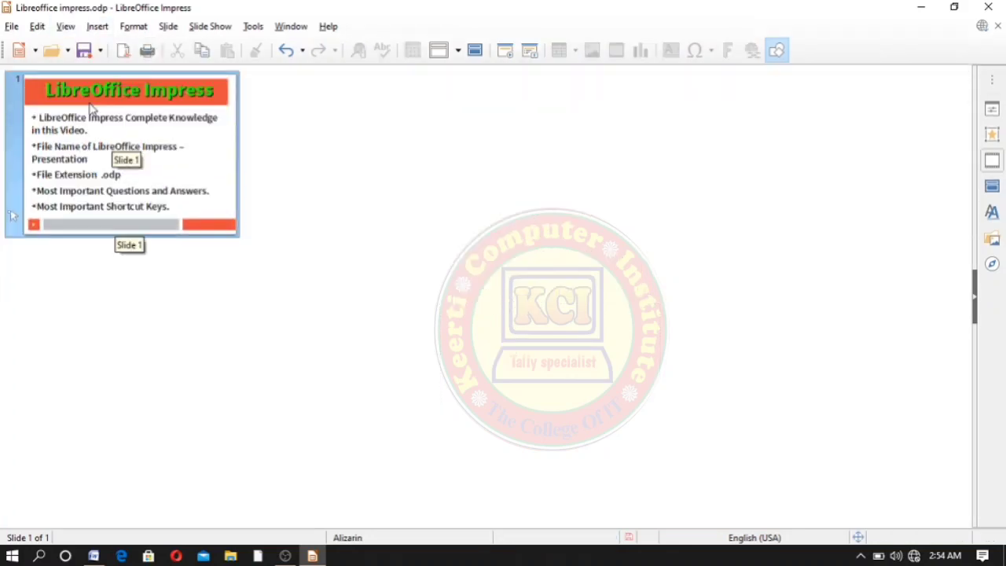
left_click(65, 27)
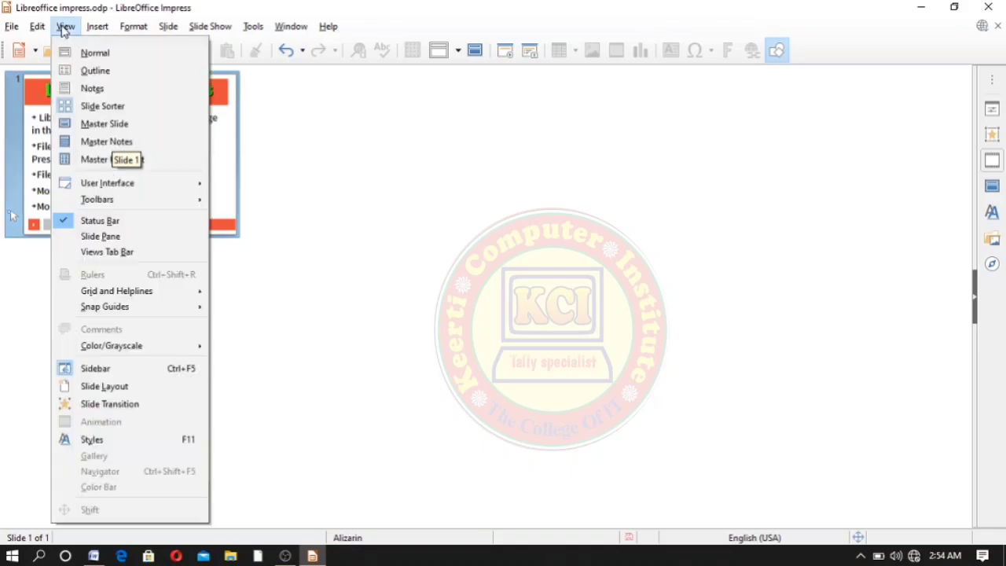
left_click(96, 125)
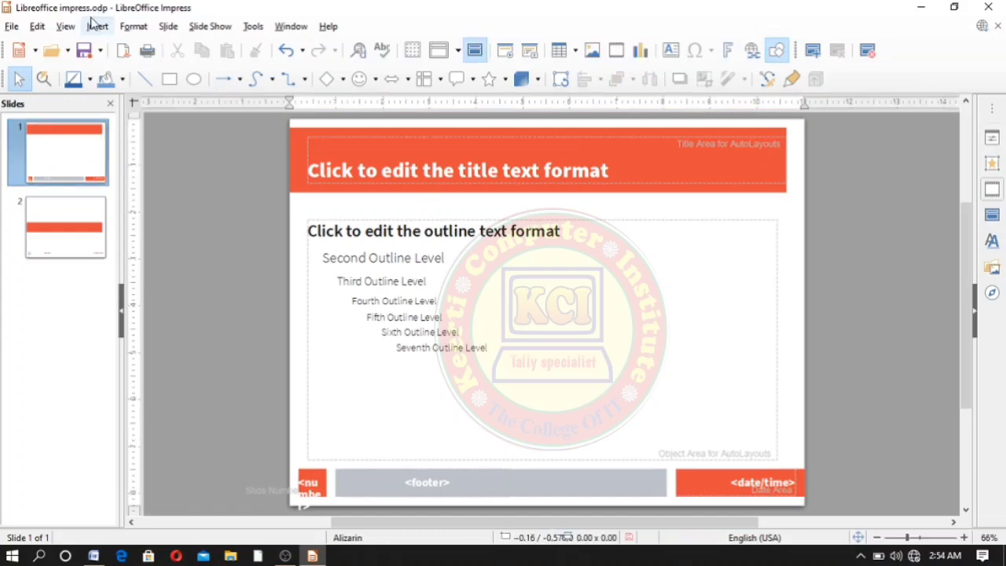
Step: Choose View > Normal to leave the master slide for normal editing
left_click(66, 29)
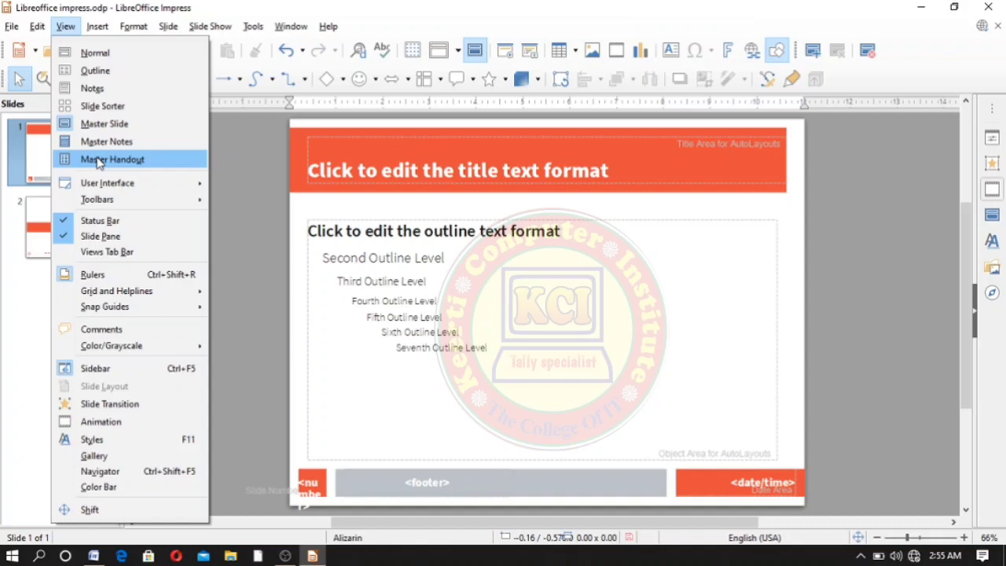
left_click(92, 53)
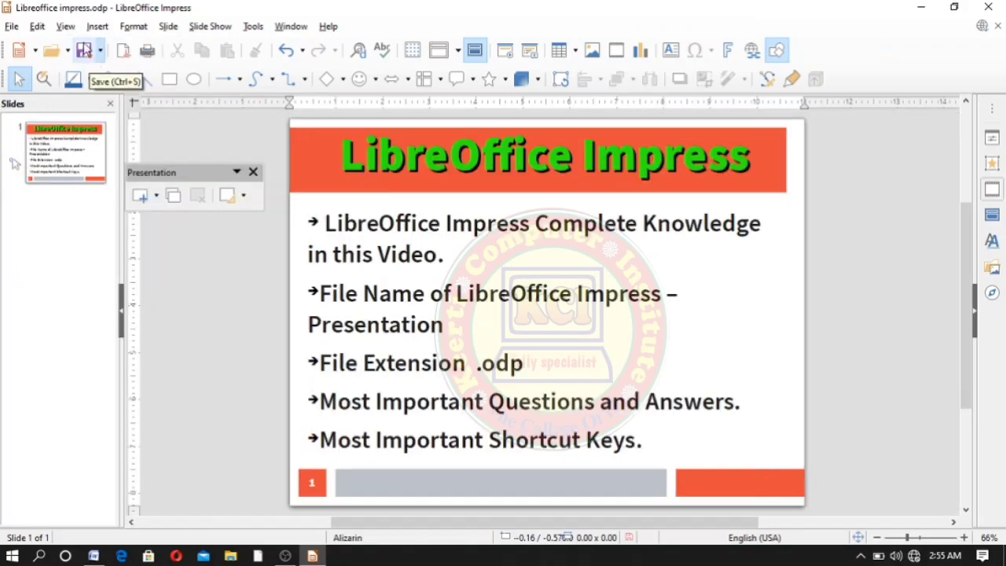
Step: Show the View menu's User Interface submenu and scroll through the display options
left_click(72, 30)
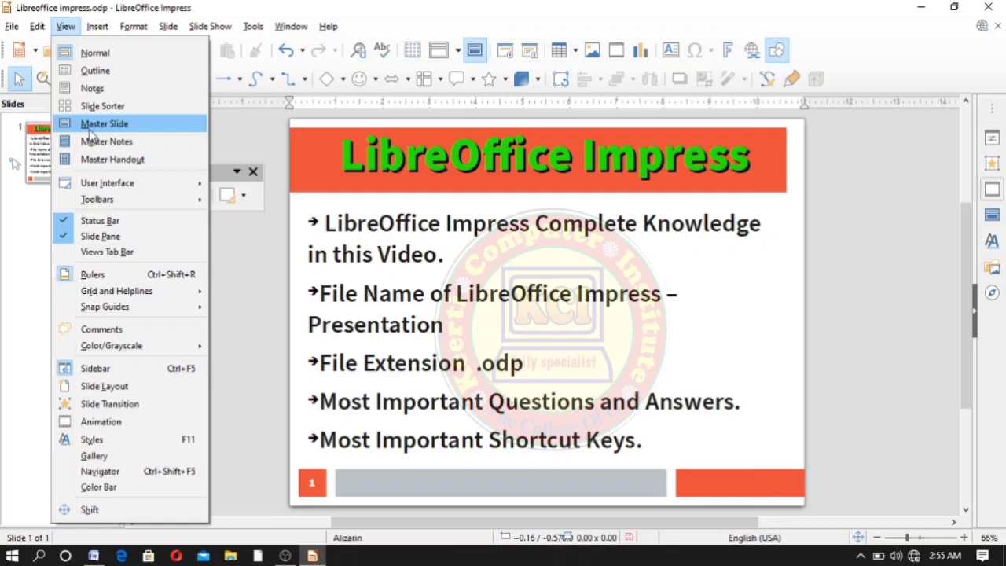
mouse_move(97, 186)
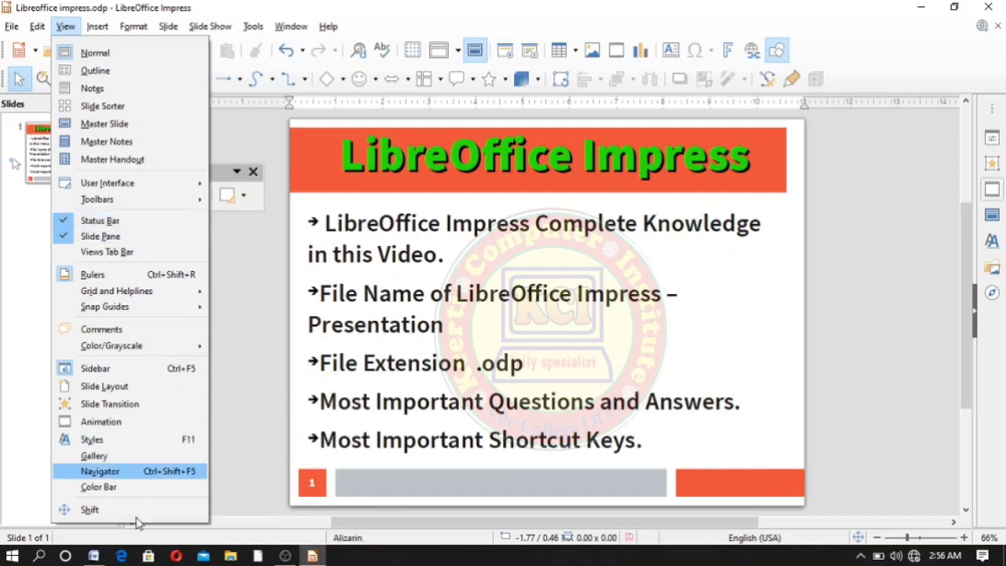
scroll(138, 523, "down", 1)
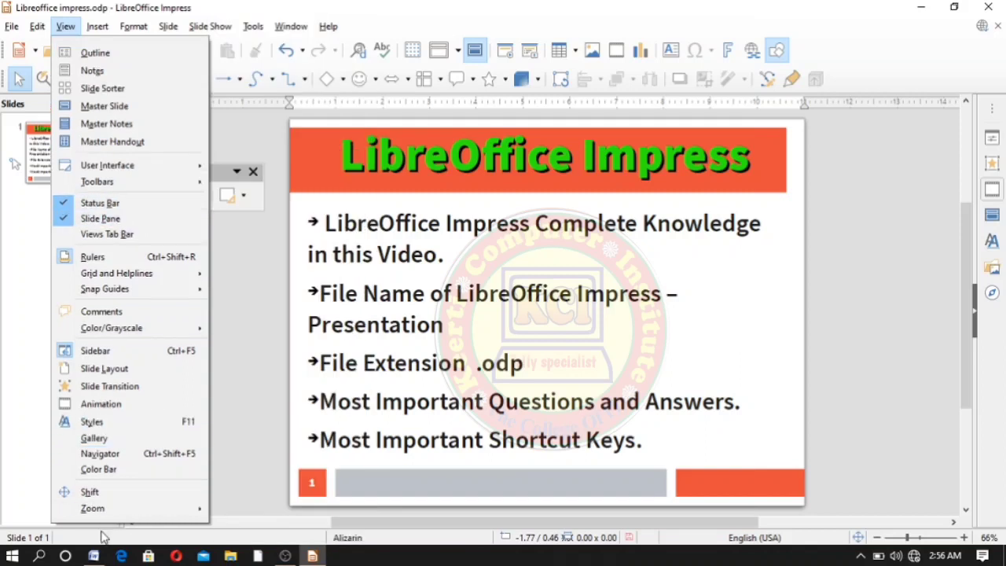
left_click(82, 226)
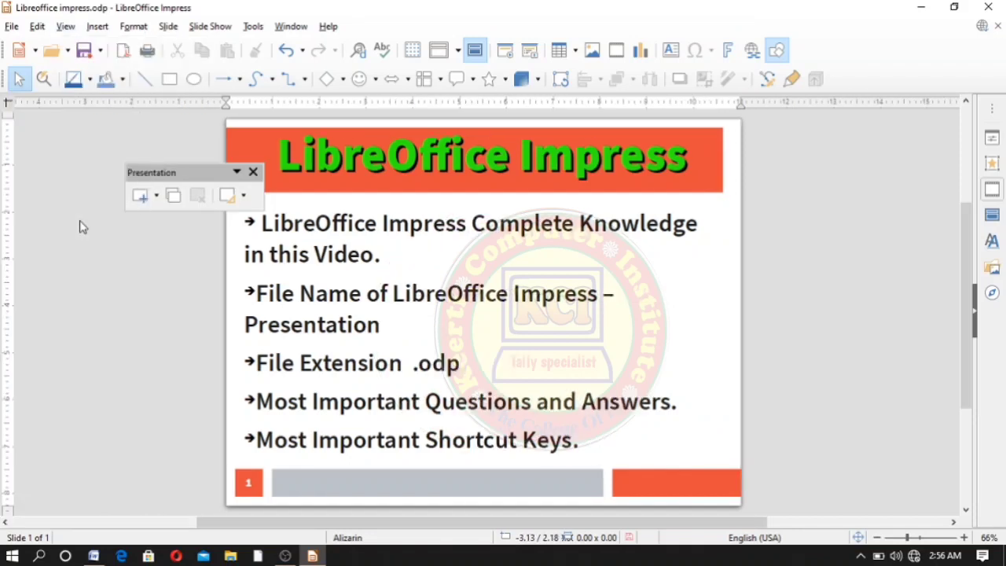
left_click(66, 26)
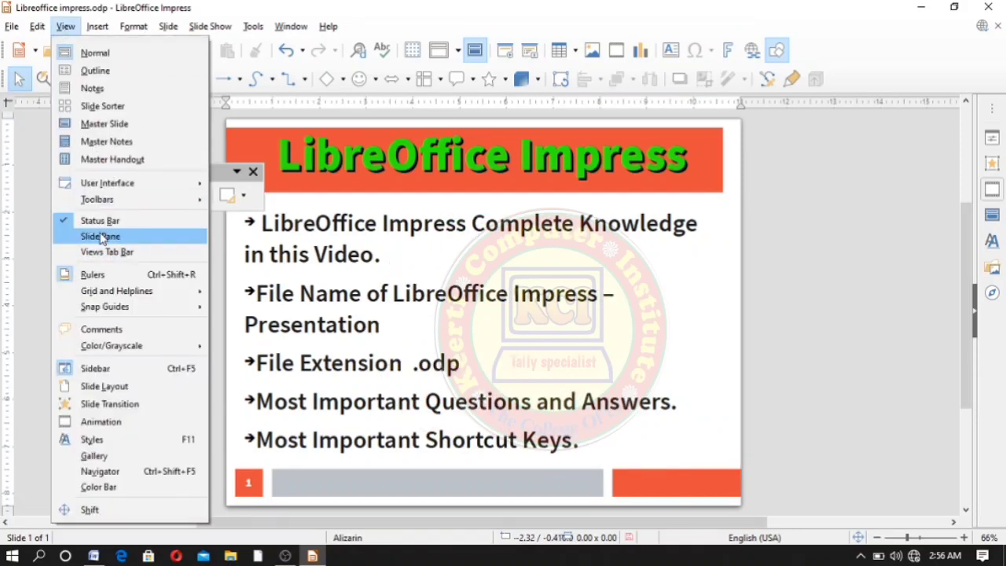
left_click(100, 237)
left_click(66, 25)
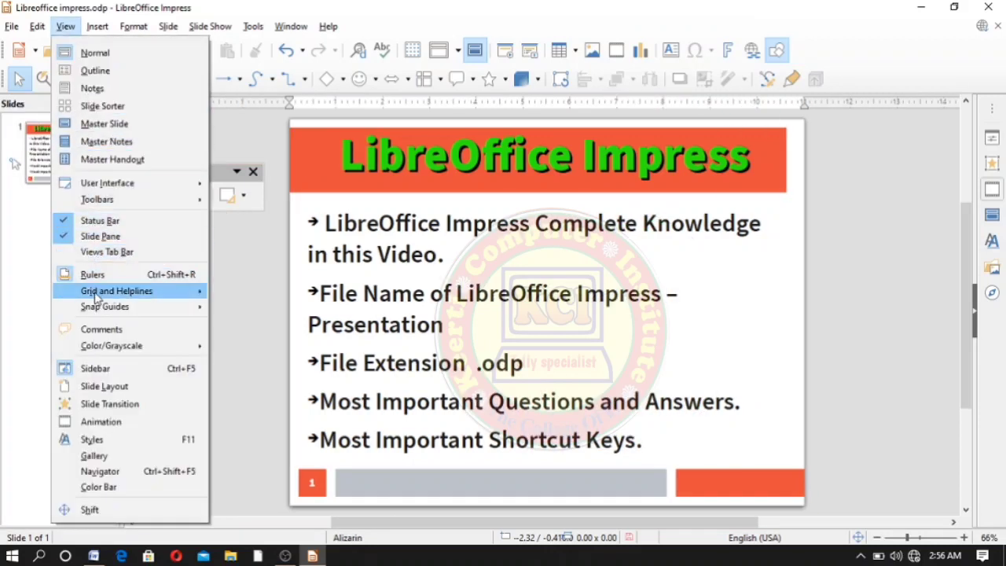
mouse_move(101, 292)
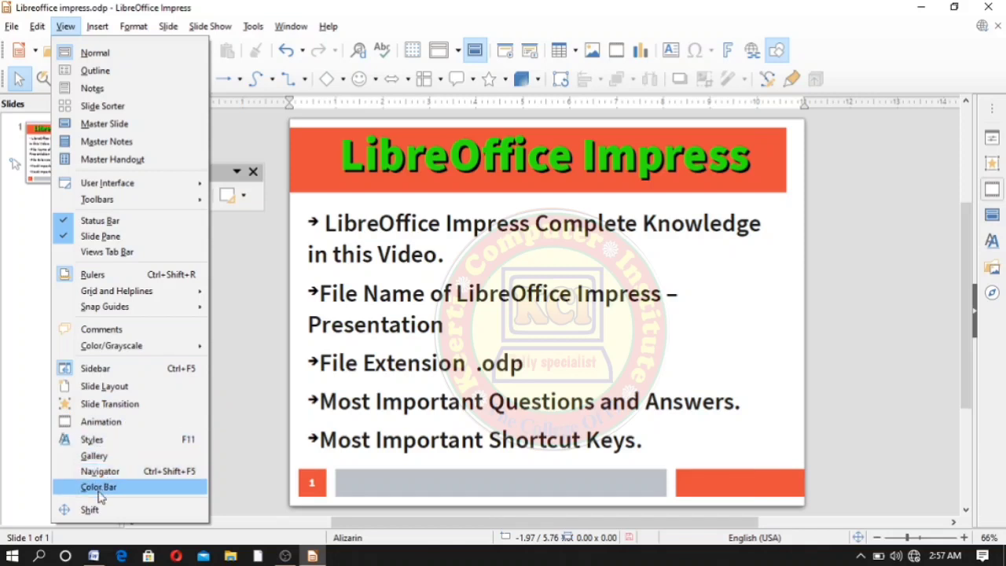
scroll(99, 515, "down", 1)
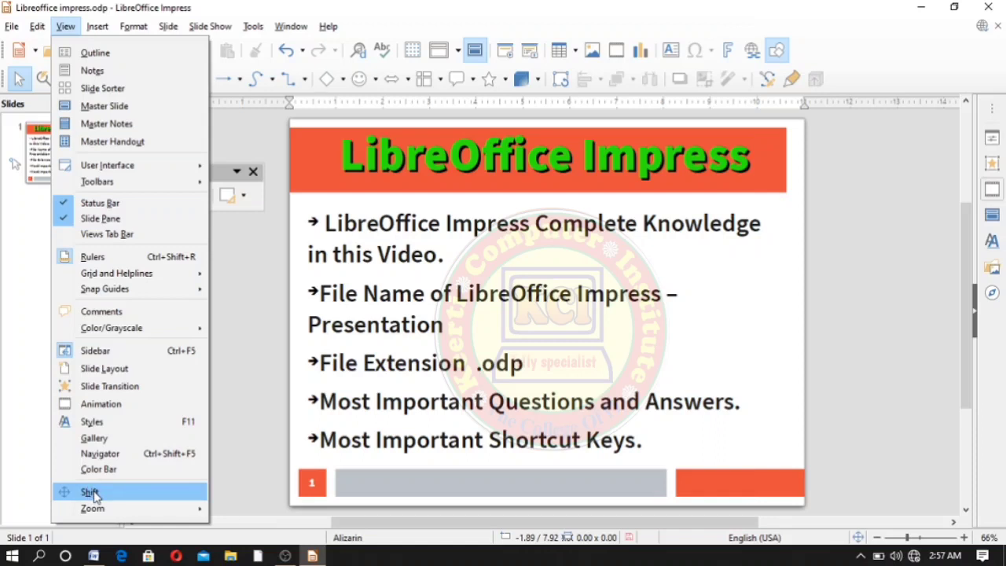
left_click(254, 167)
Step: Close the floating Presentation toolbar, then browse the Insert menu and its submenus
left_click(253, 171)
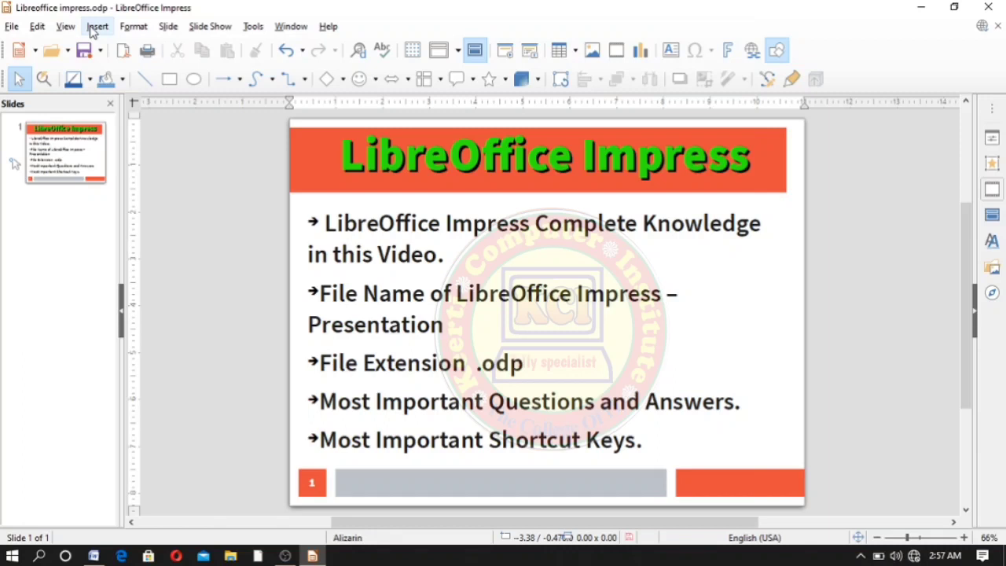
left_click(92, 31)
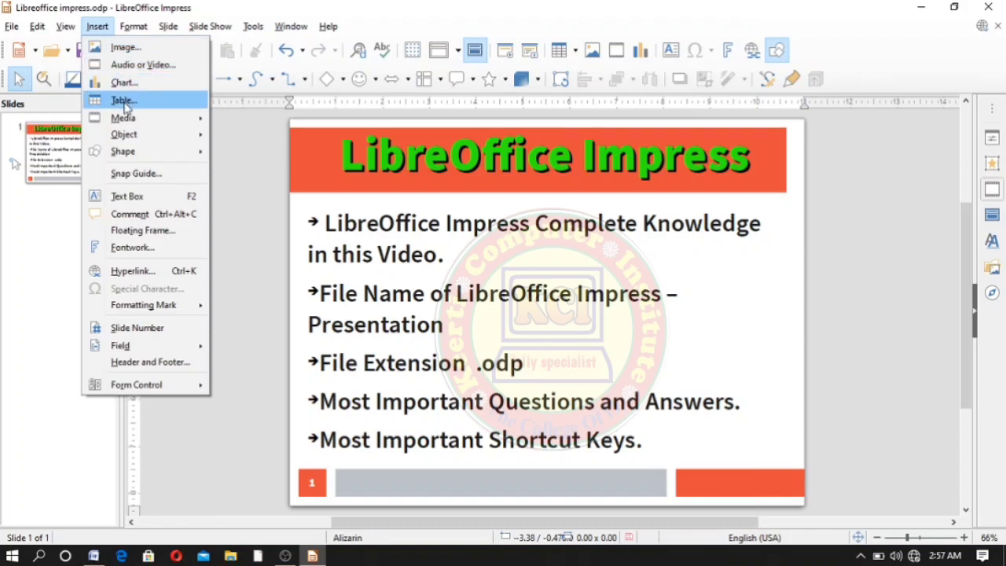
mouse_move(120, 124)
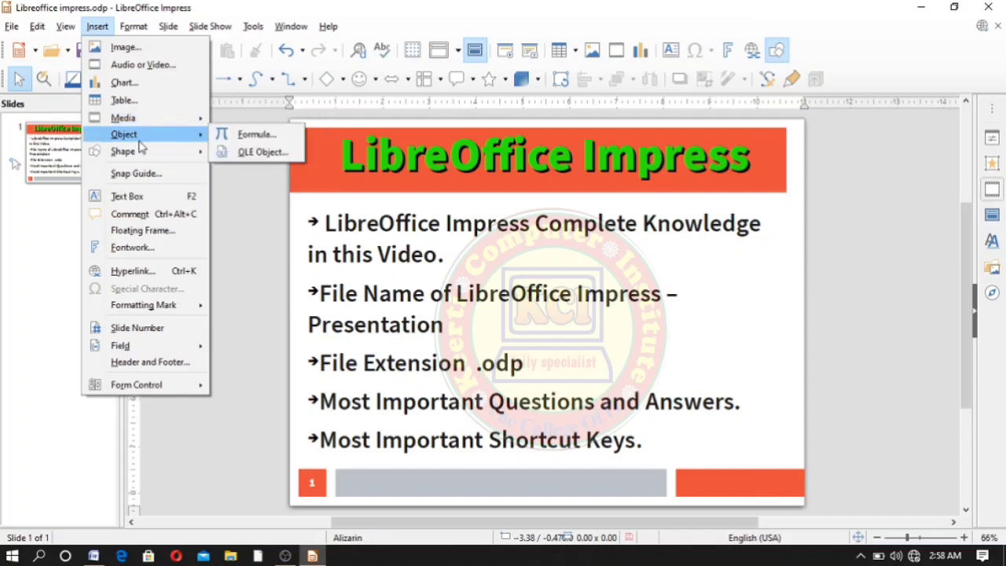
mouse_move(137, 159)
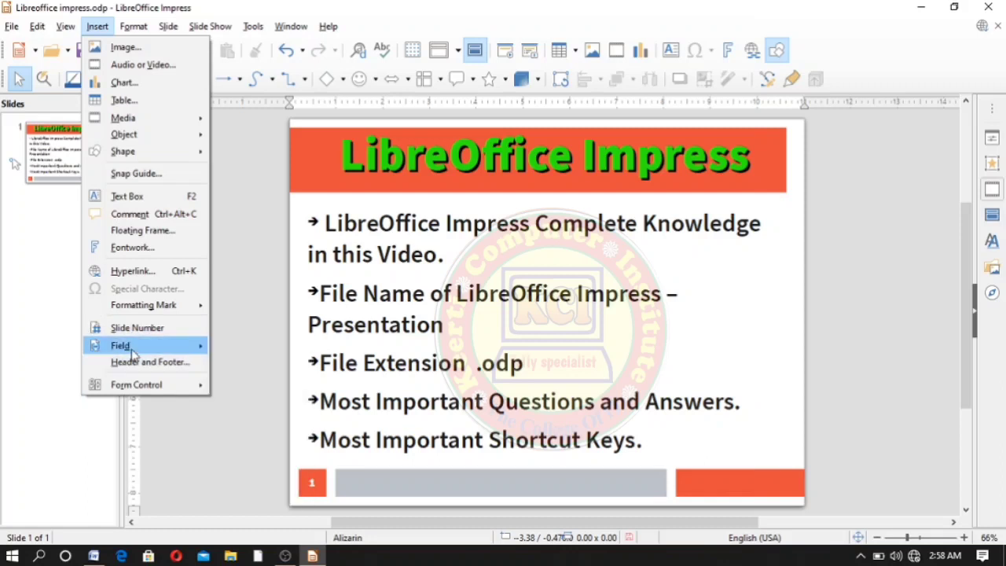
mouse_move(135, 347)
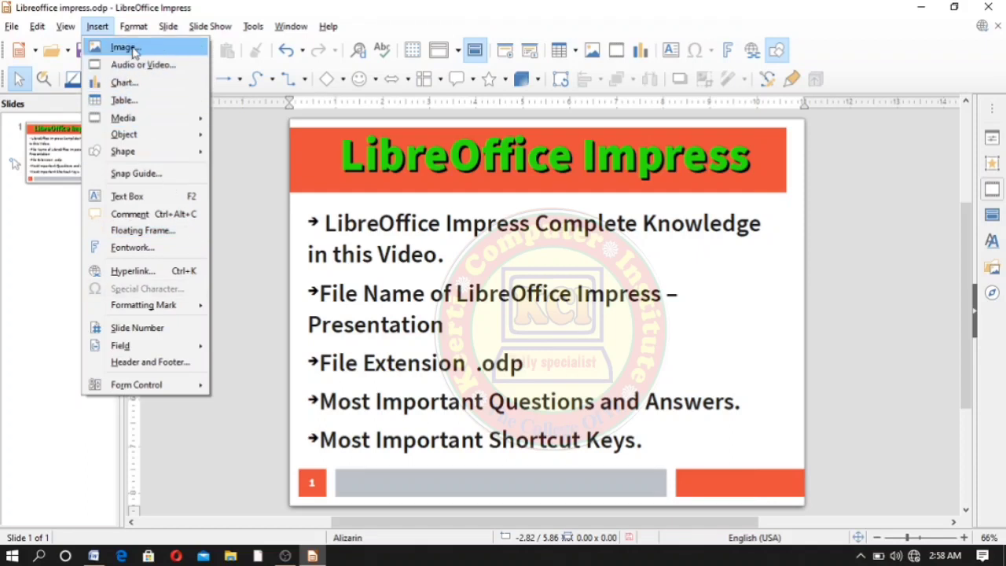
mouse_move(131, 30)
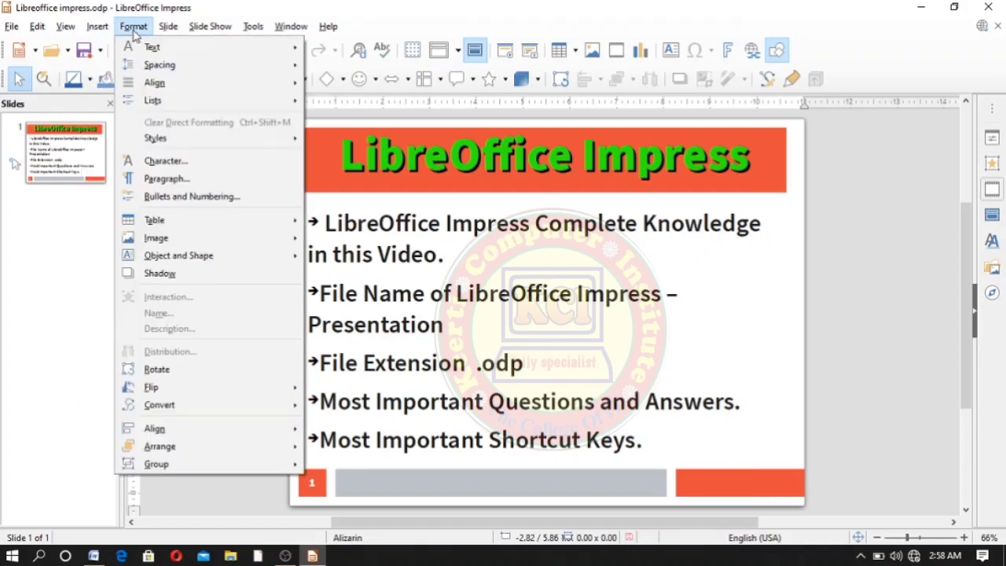
Step: Browse the Format menu's Spacing, Table, Align and Arrange submenus, ending on the Slide menu
mouse_move(157, 66)
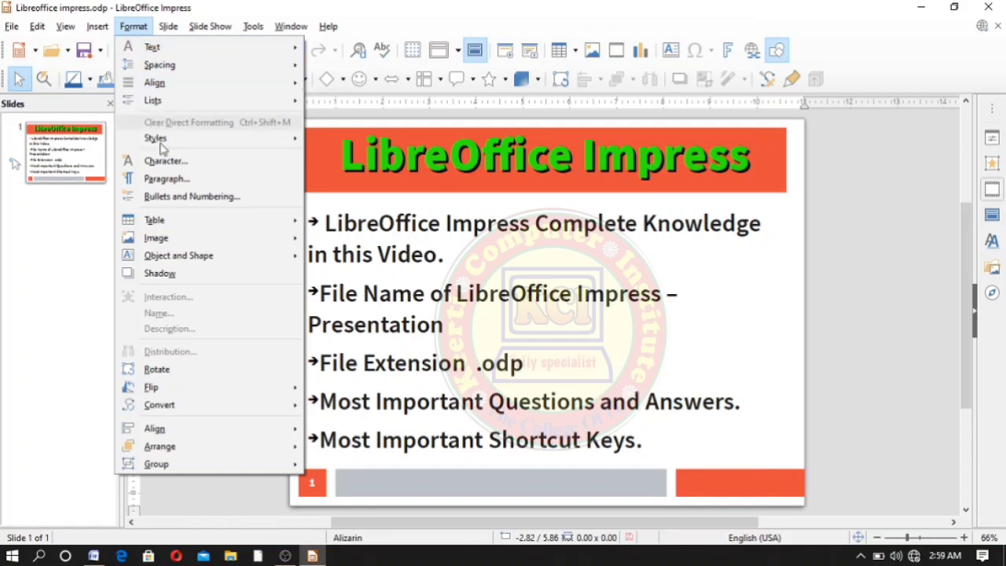
mouse_move(175, 225)
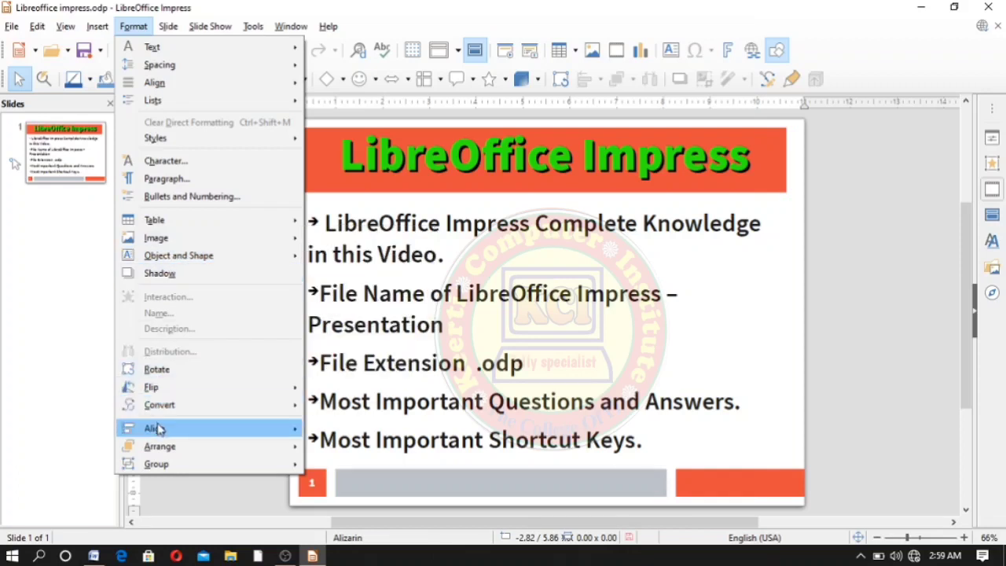
mouse_move(162, 426)
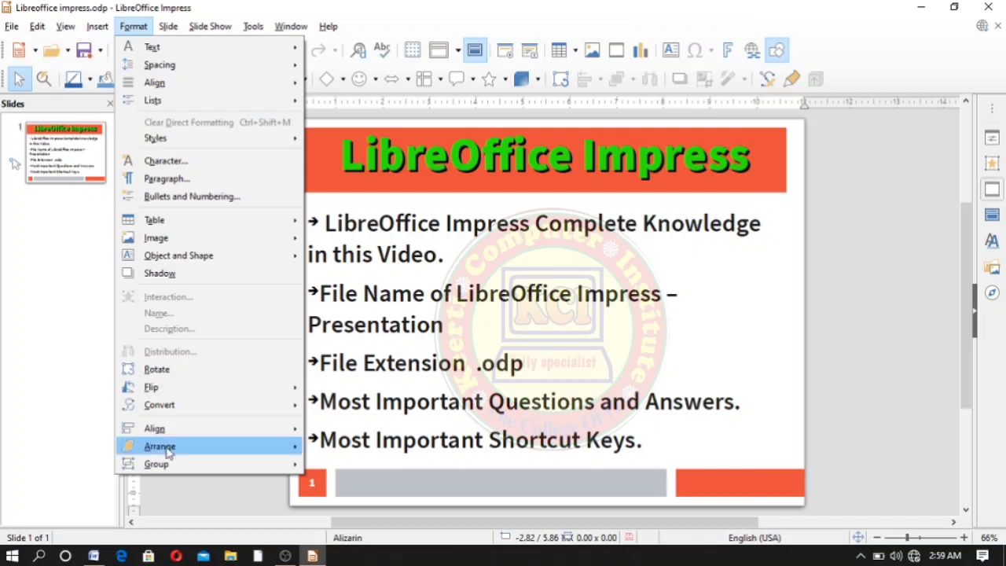
mouse_move(168, 450)
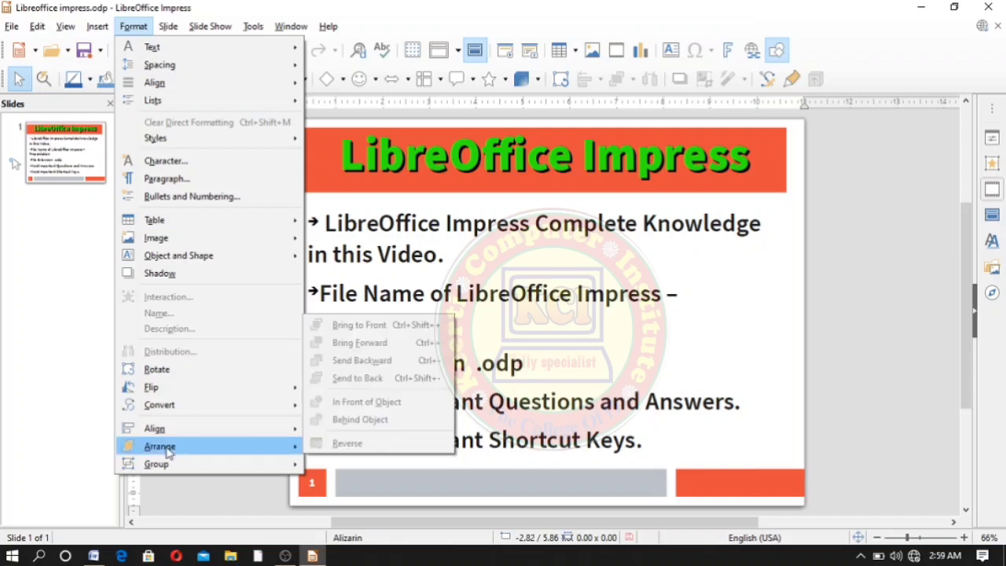
mouse_move(164, 65)
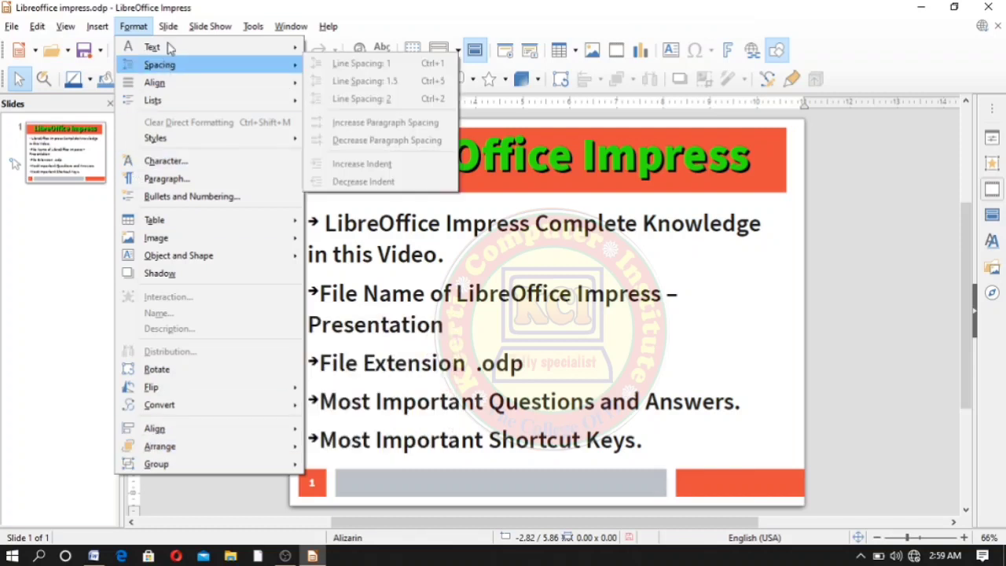
mouse_move(168, 33)
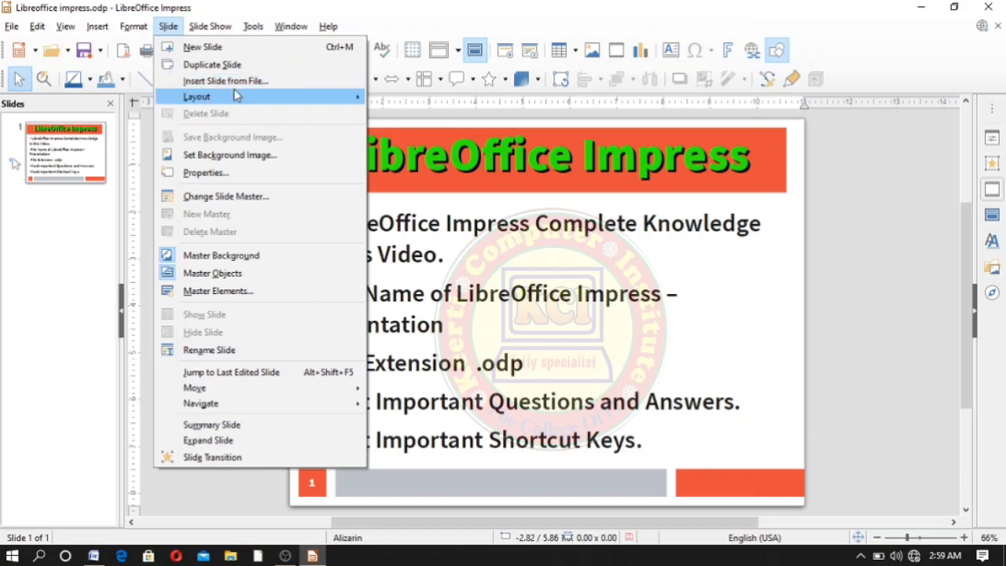
mouse_move(218, 97)
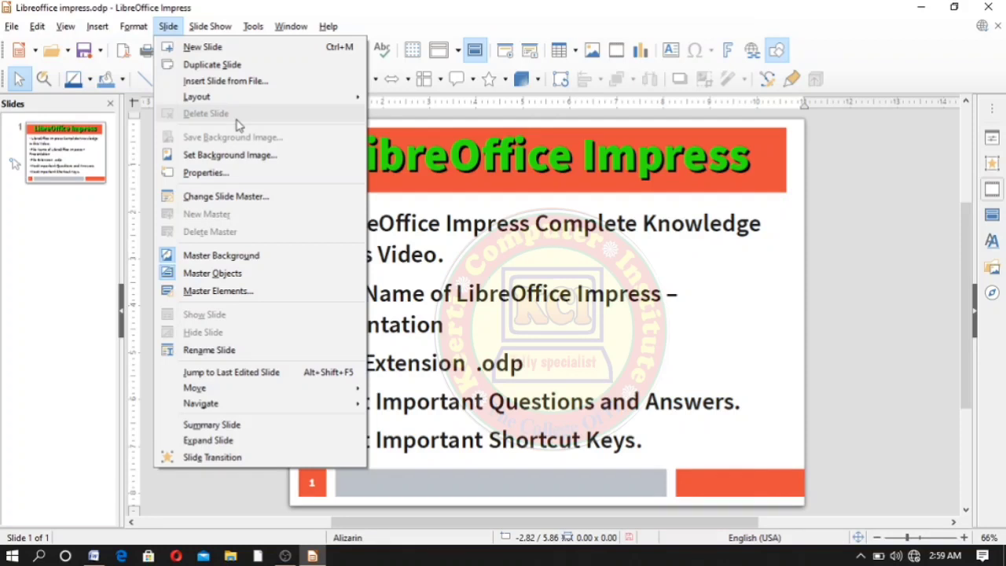
mouse_move(65, 25)
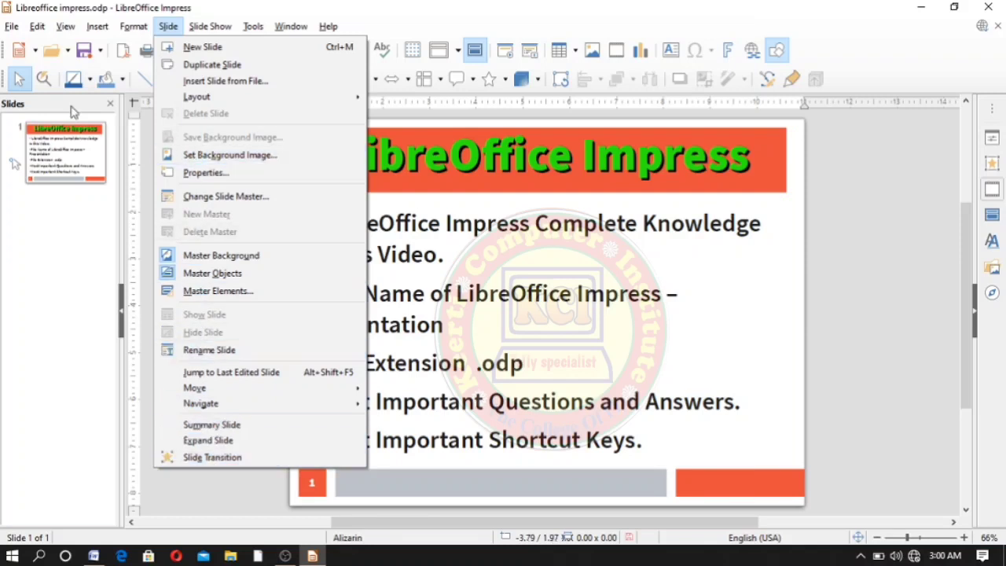
Step: Look over the View, Format and Slide menus, ending at the Slide Show menu
left_click(66, 26)
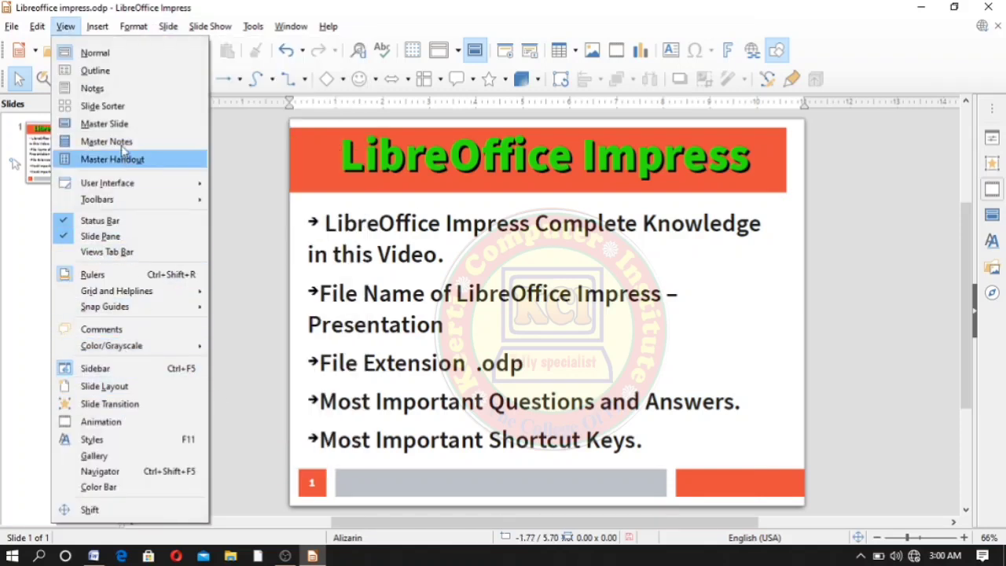
mouse_move(135, 28)
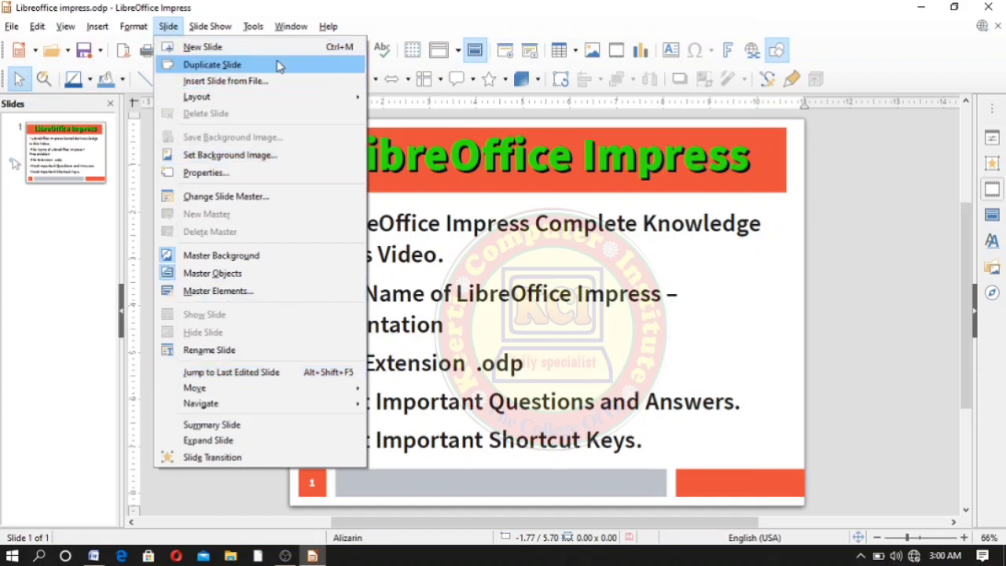
mouse_move(210, 26)
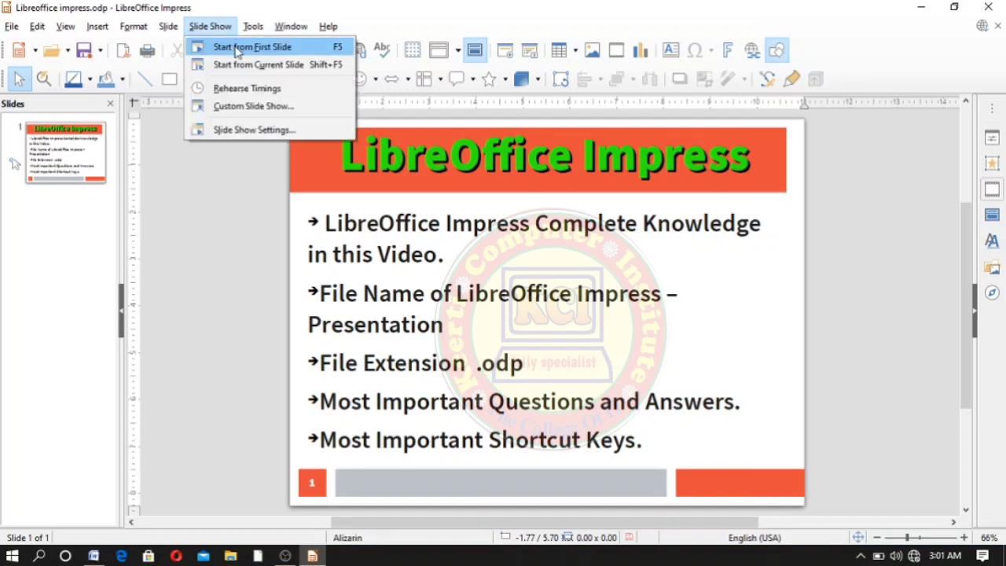
Step: Play the slide show from the first slide, exit it, then show the Tools menu
left_click(238, 49)
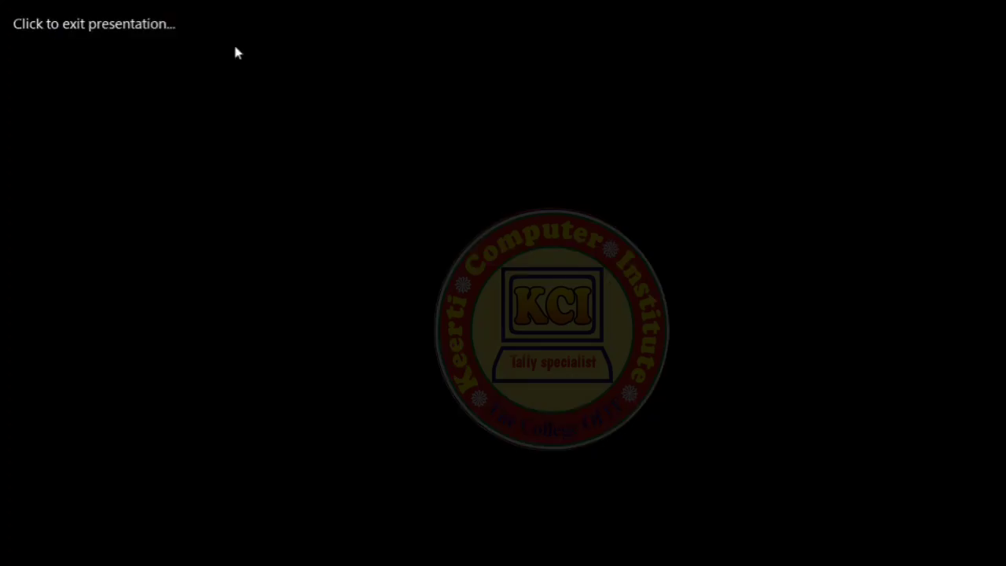
left_click(236, 50)
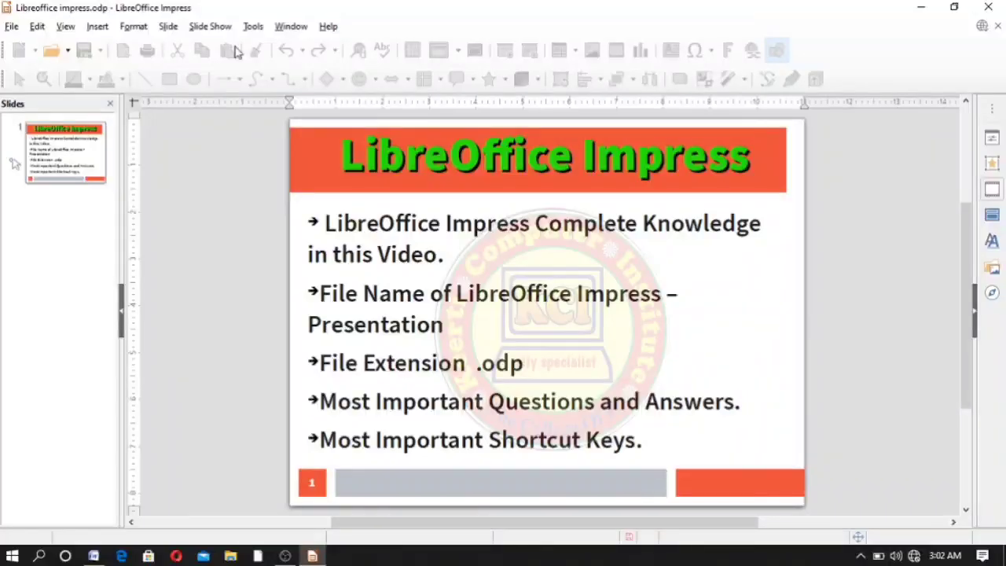
left_click(252, 27)
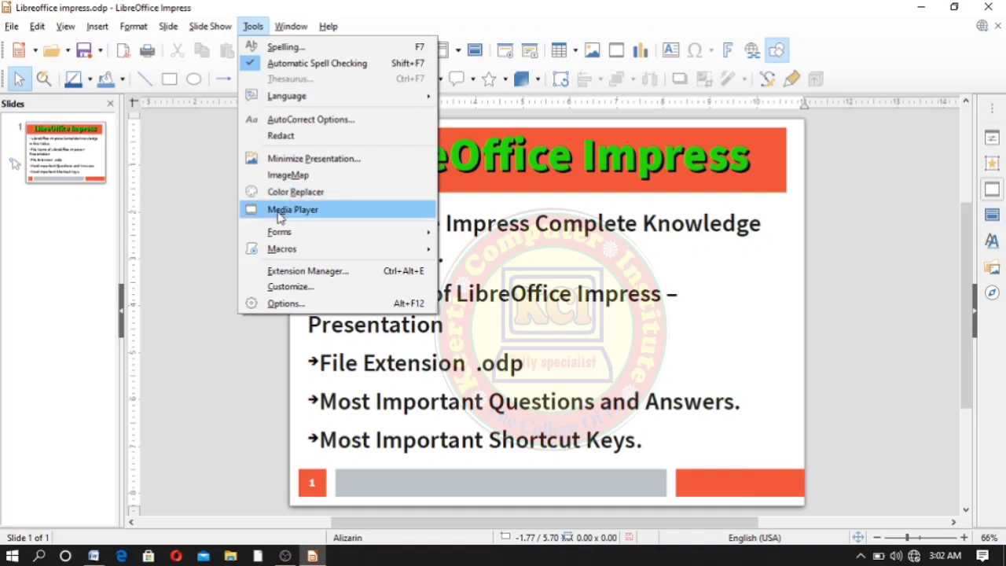
Step: Browse the Tools menu past Media Player and Customize, then close it for the next menu
mouse_move(284, 258)
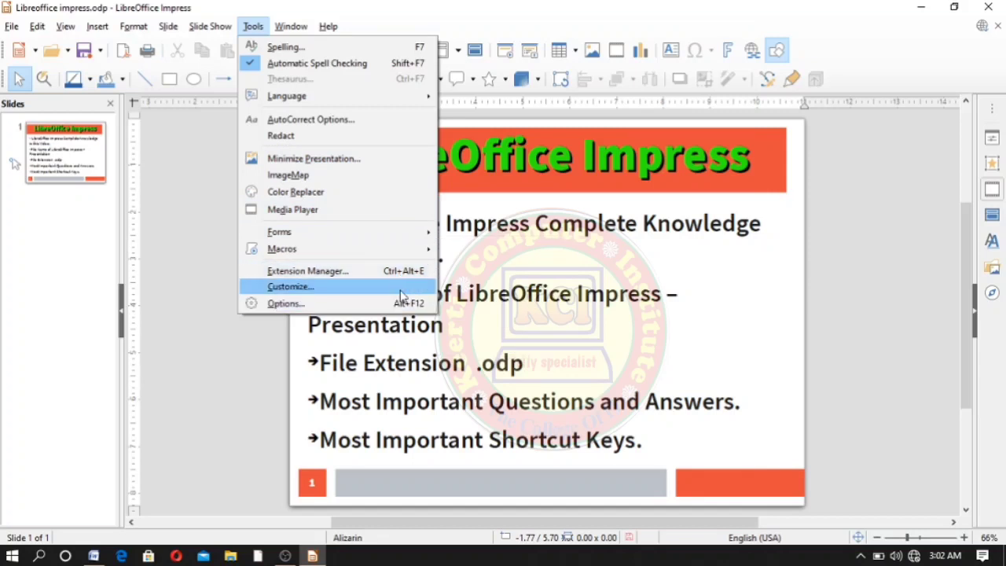
left_click(253, 26)
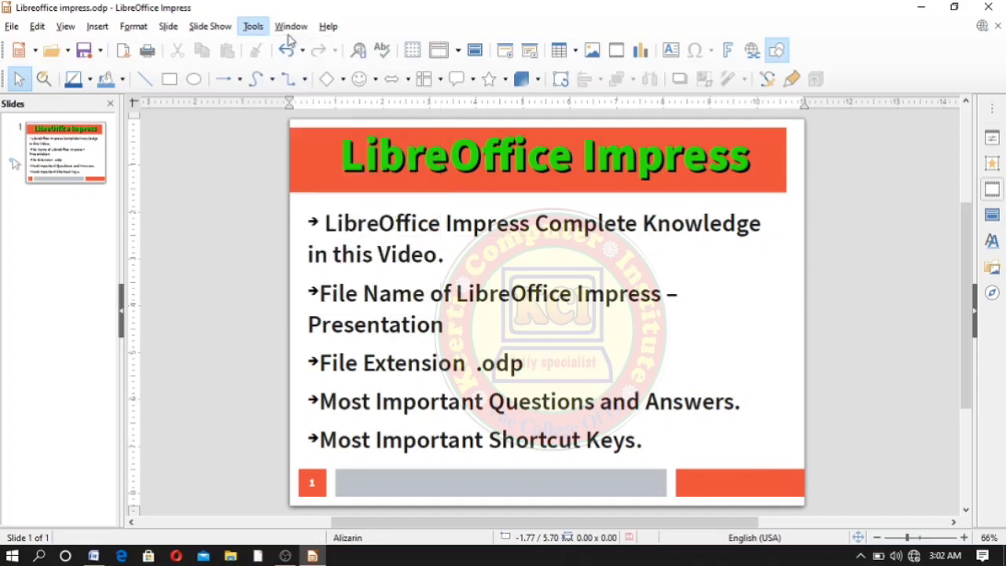
left_click(291, 27)
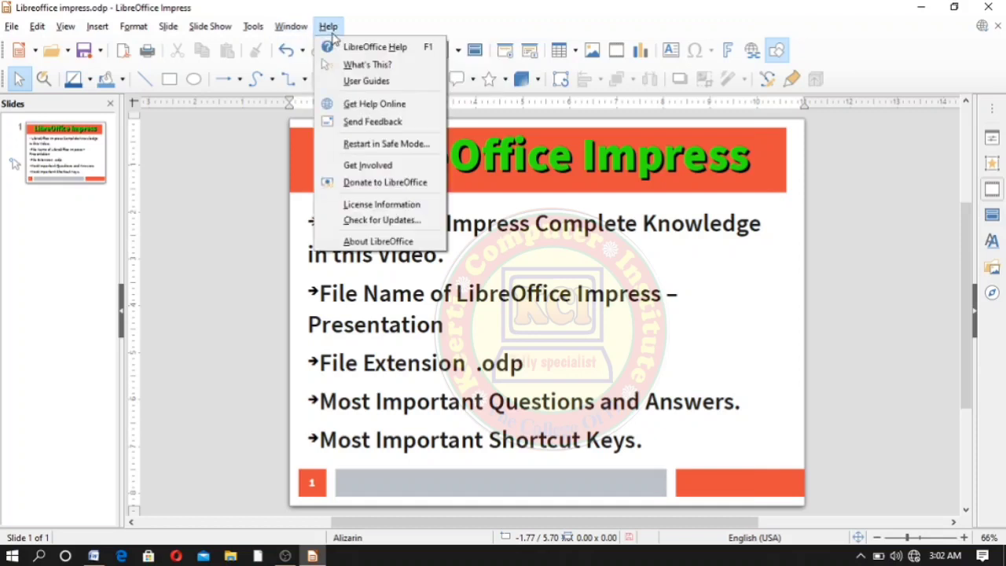
Step: Glance across the Help and Slide Show menus, ending on the Edit menu
mouse_move(210, 26)
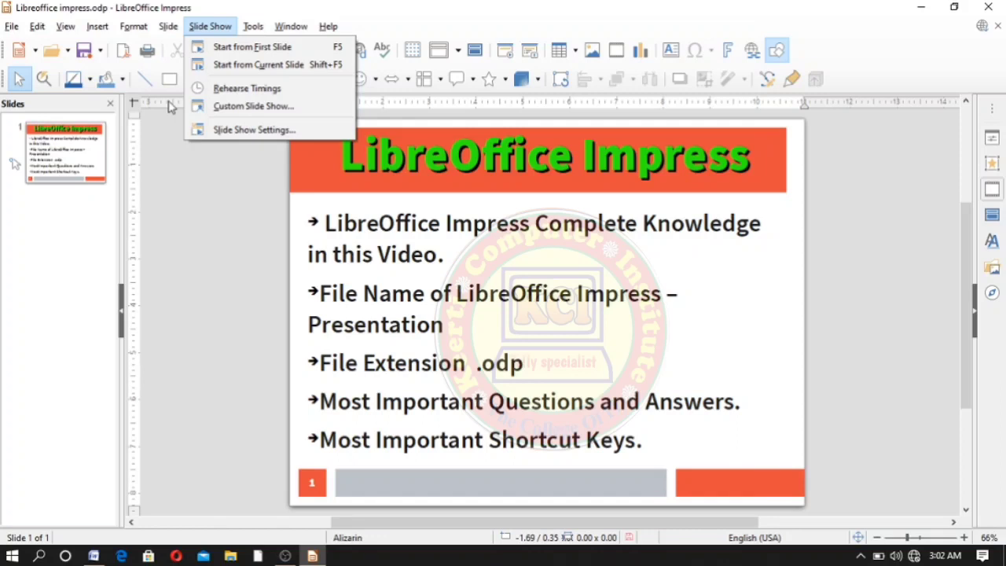
mouse_move(37, 26)
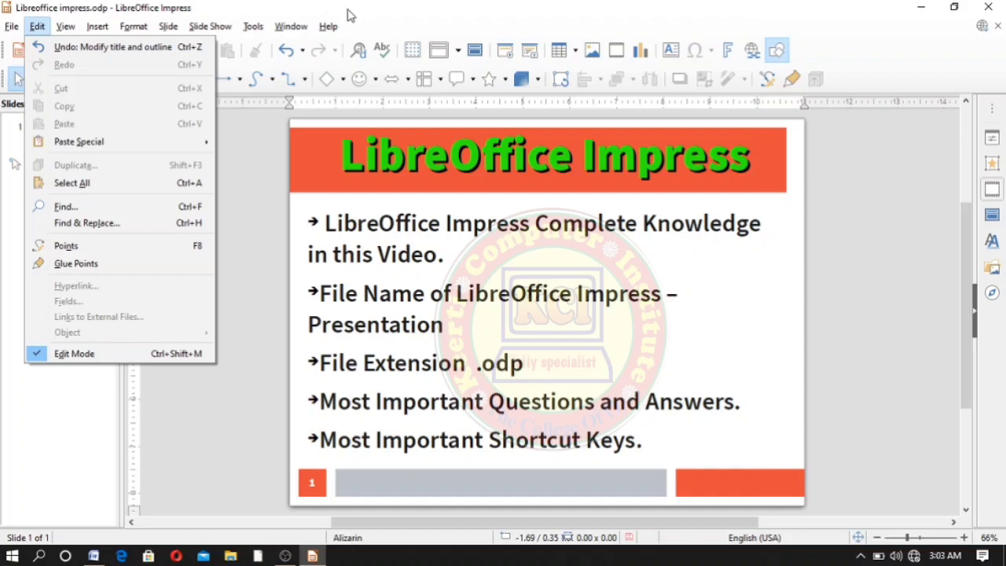
mouse_move(94, 556)
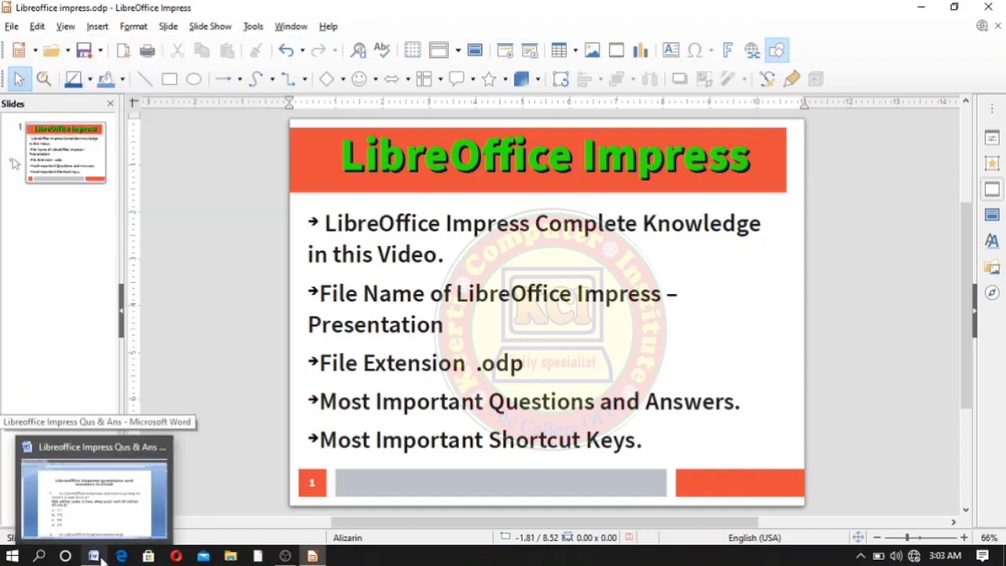
Step: Switch to the Word document 'Libreoffice Impress Qus & Ans' from the taskbar
left_click(101, 559)
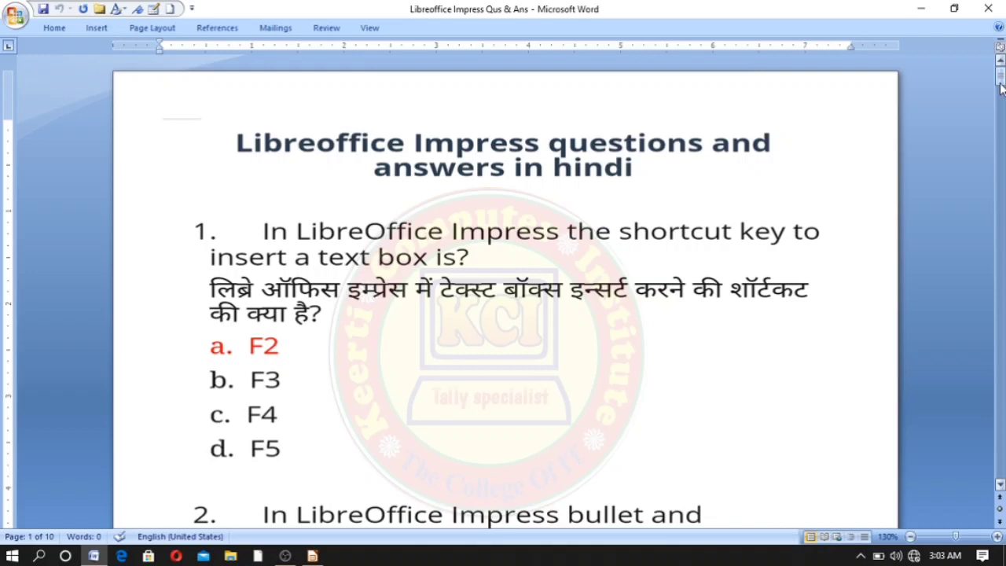
Step: Scroll the Word quiz down past questions 2 and 3 to the start of question 4
left_click_drag(1001, 87, 1002, 90)
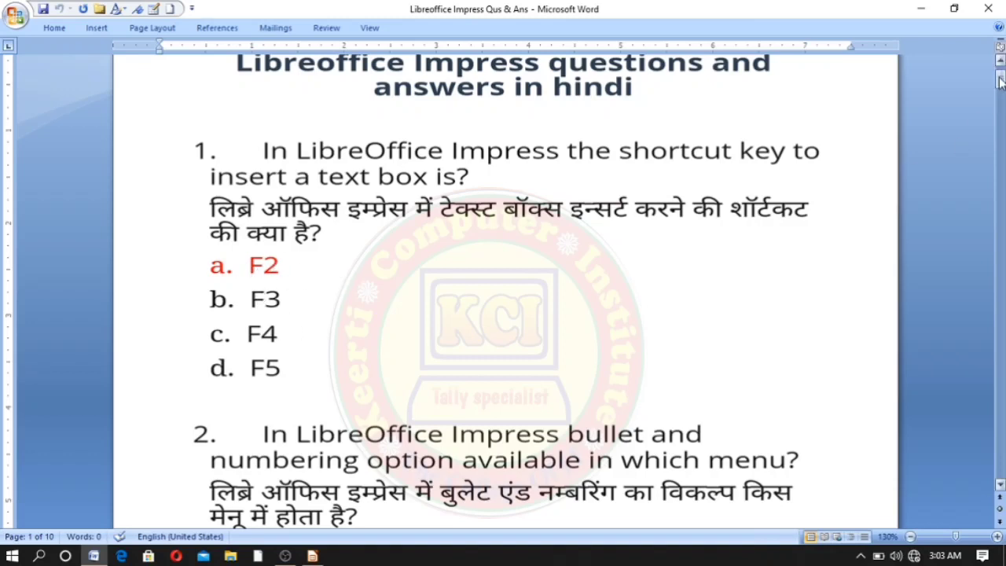
left_click_drag(1001, 81, 1001, 93)
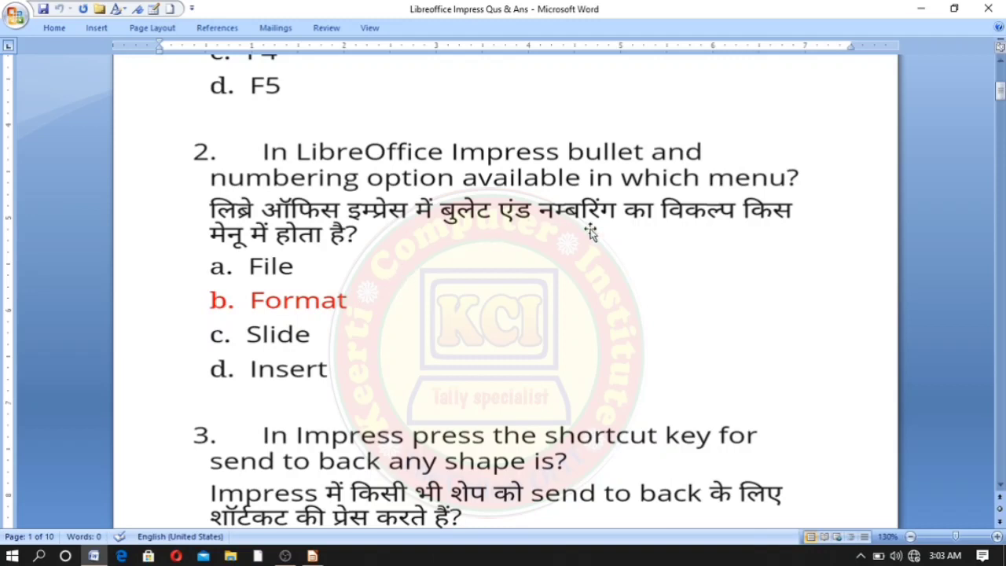
scroll(403, 194, "down", 3)
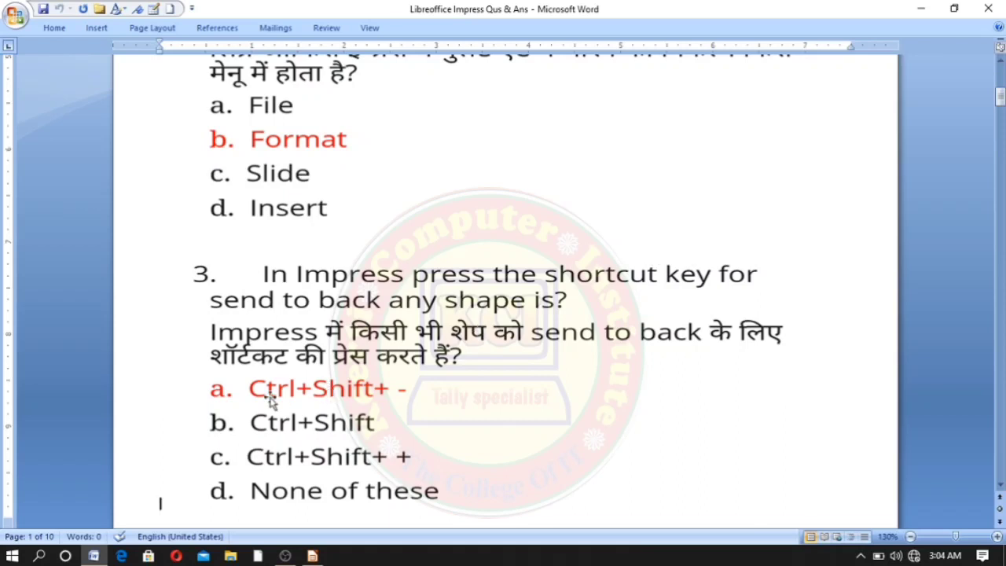
left_click(1000, 487)
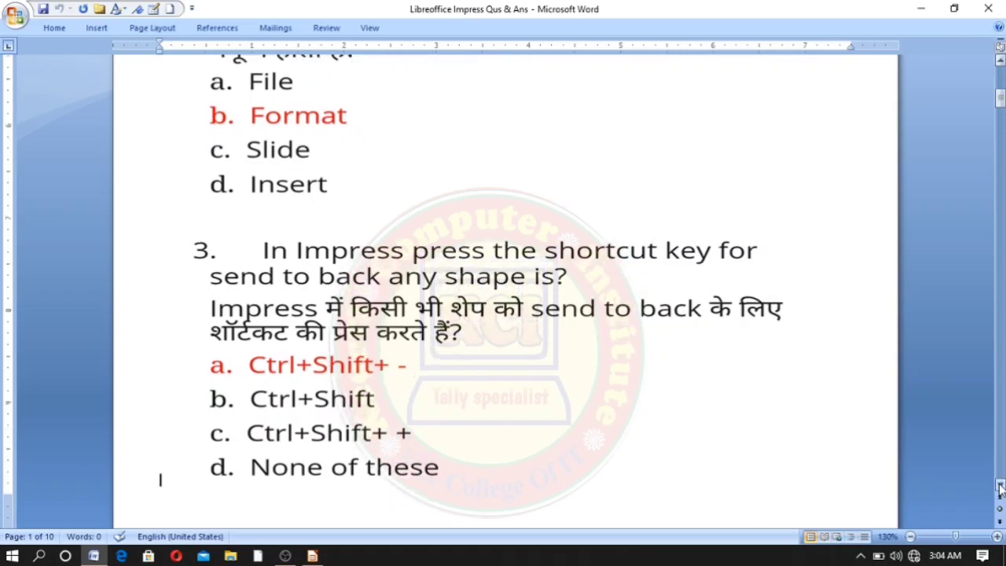
left_click_drag(1000, 487, 1000, 488)
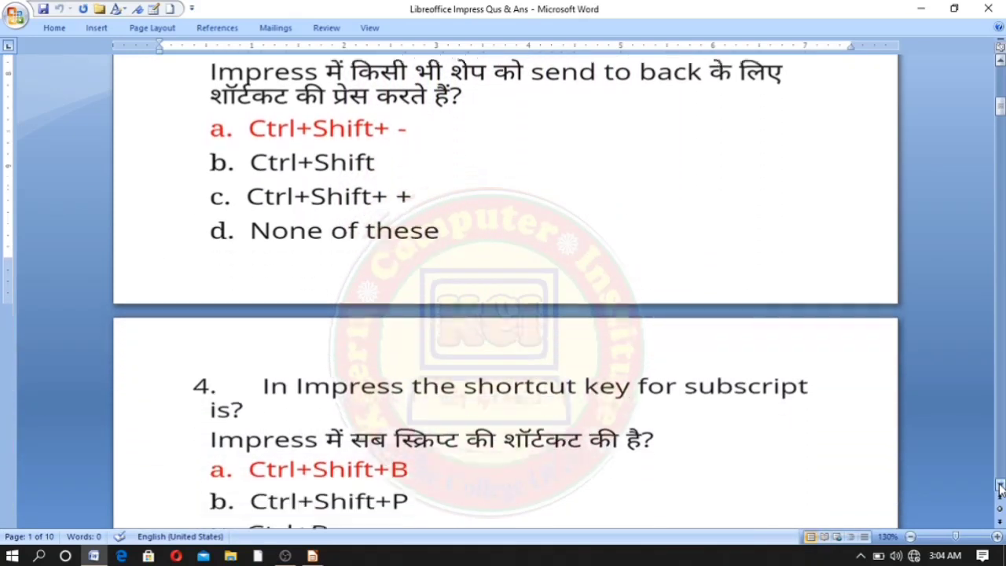
Step: Scroll through questions 4 to 6 until question 7's answer, Standard Toolbar, is visible
left_click_drag(1000, 487, 1000, 487)
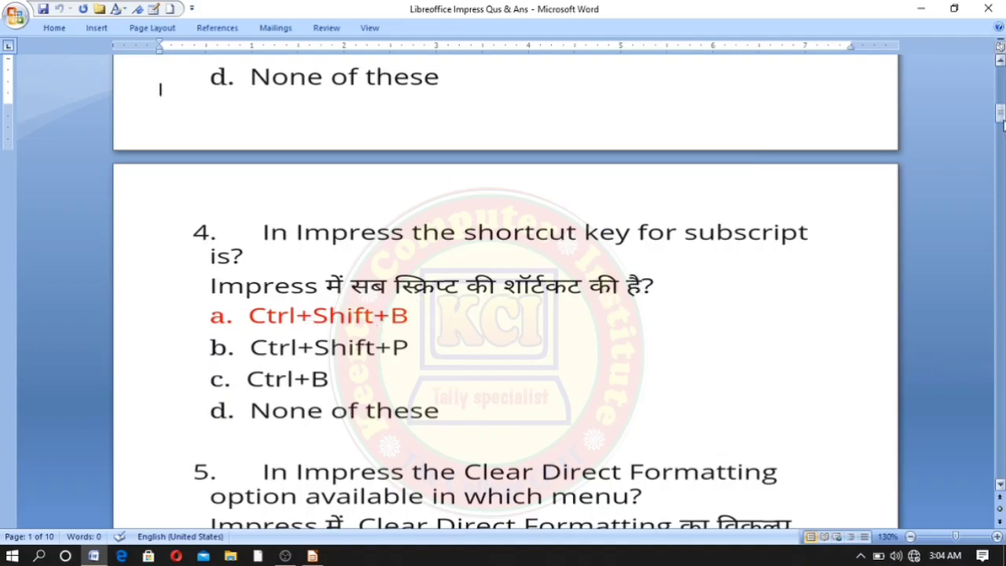
left_click_drag(1003, 121, 1002, 129)
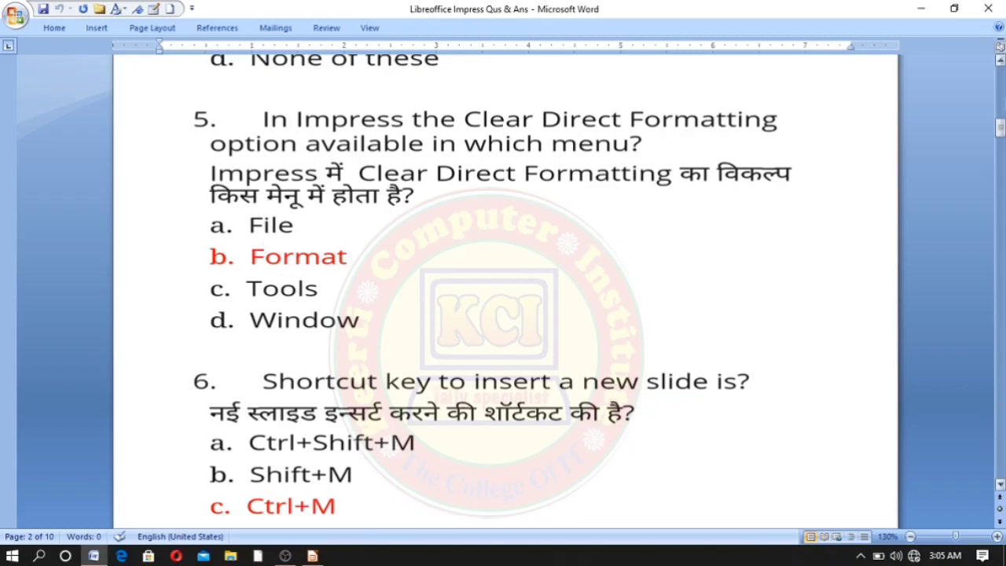
left_click_drag(999, 133, 1001, 147)
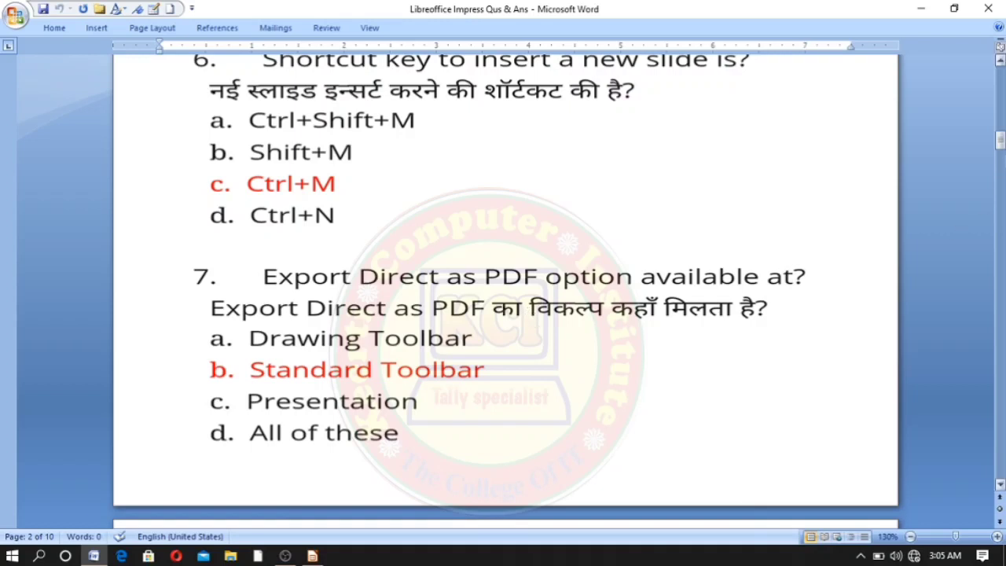
Step: Scroll the Word quiz down to page 3, showing question 9 (Ctrl+W) and question 10 (Slide)
left_click_drag(1001, 145, 1002, 156)
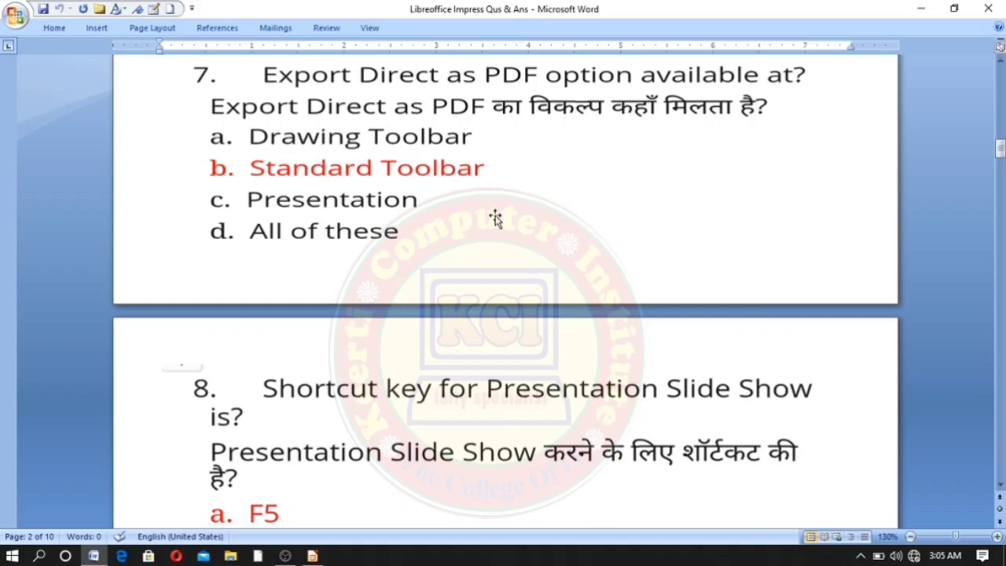
left_click_drag(1001, 150, 1001, 157)
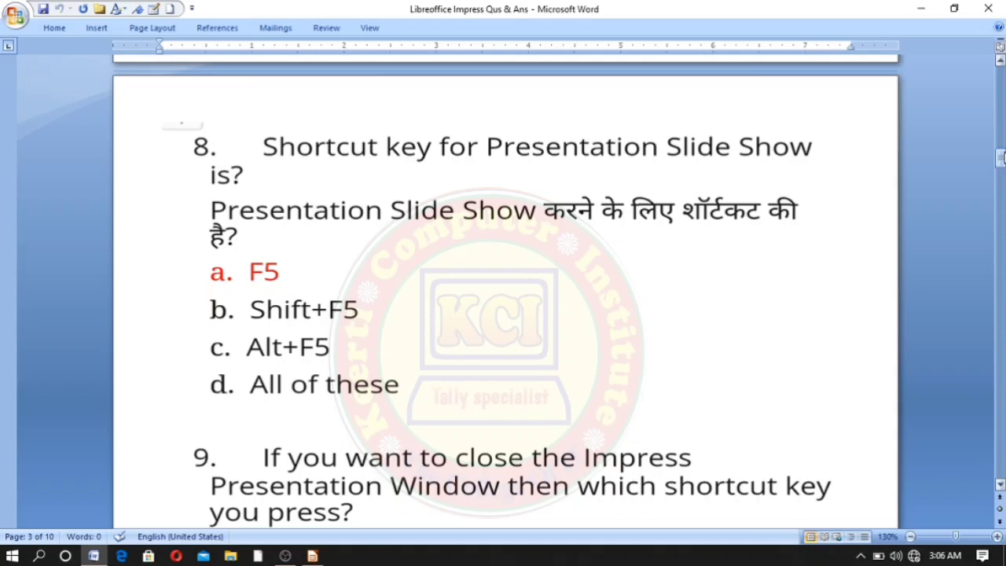
left_click_drag(1001, 157, 1001, 172)
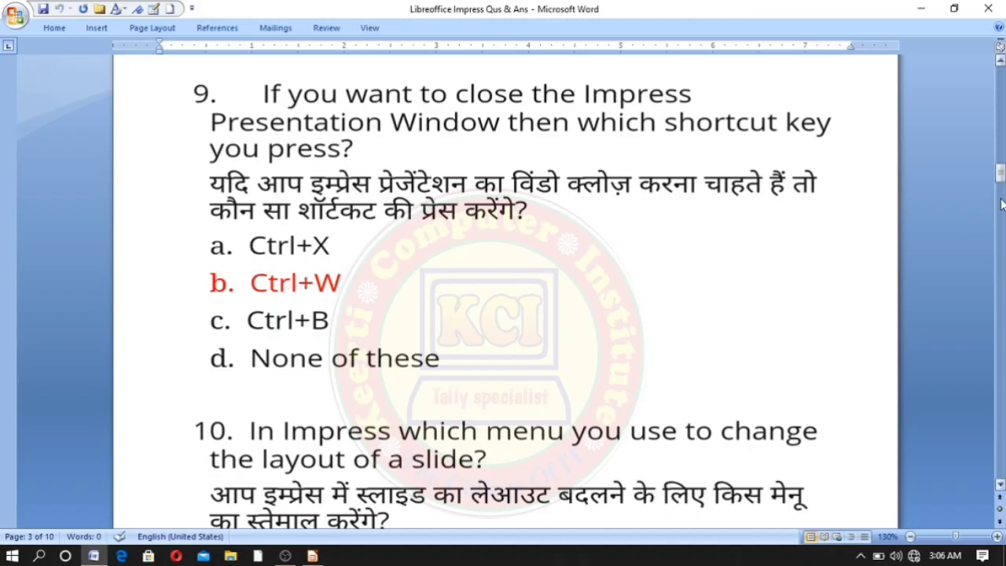
left_click_drag(1001, 181, 1004, 194)
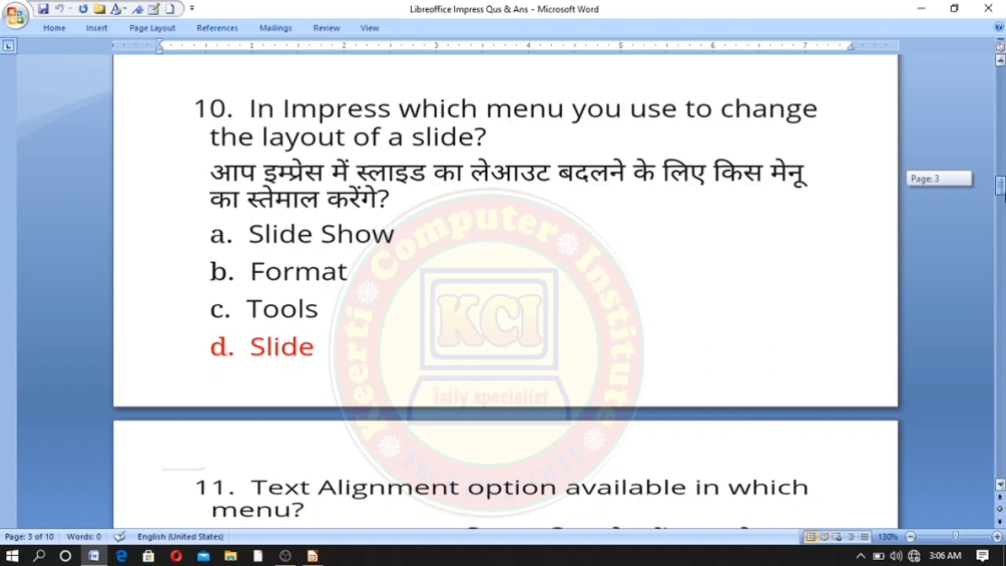
Step: Scroll onto page 4 to show question 12 (All of these) and question 13 (5, 3000)
left_click_drag(1004, 195, 1004, 195)
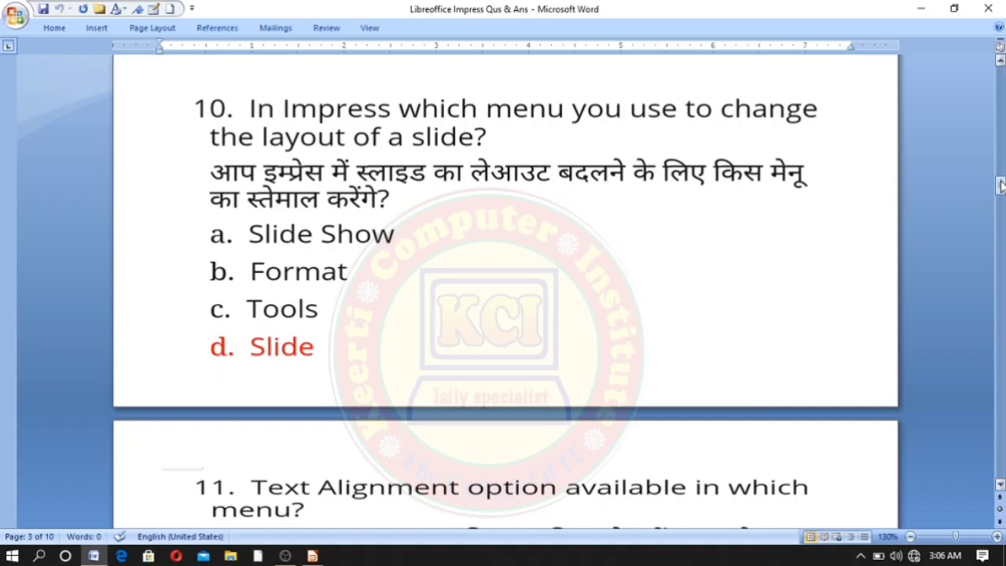
left_click_drag(1002, 185, 1003, 198)
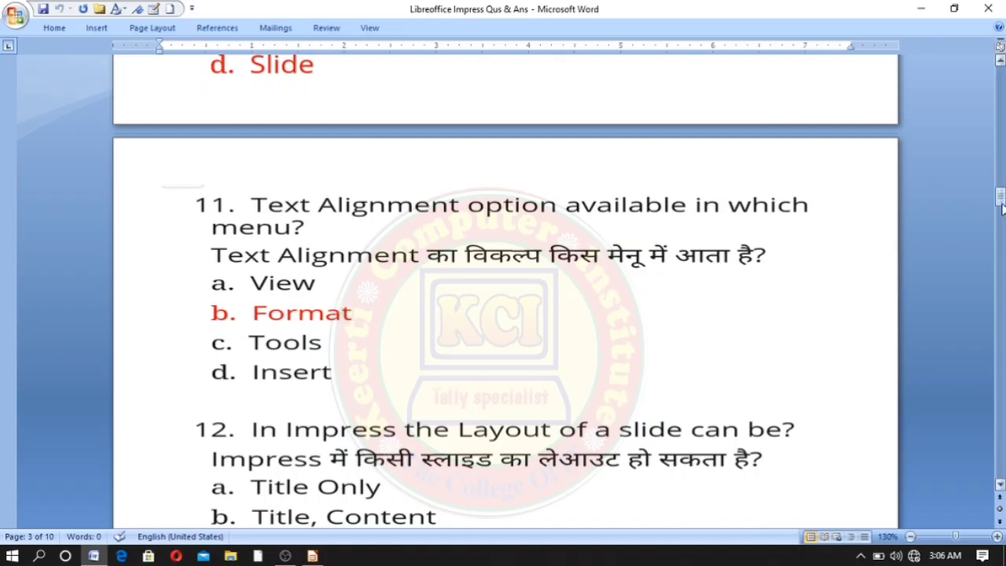
left_click_drag(1004, 209, 1003, 221)
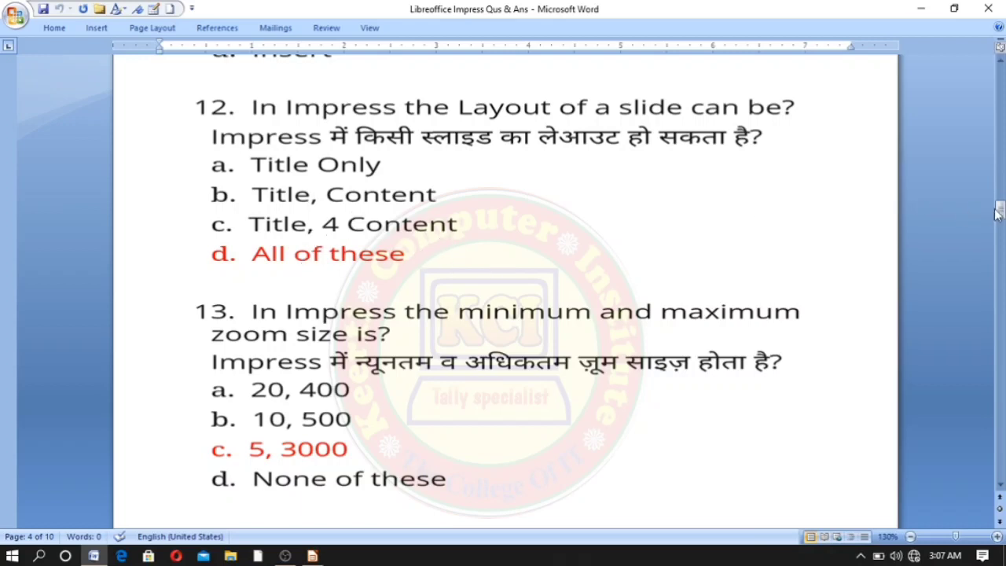
Step: Scroll the quiz down to question 15 on page 5, where 'Tab' is the marked answer
left_click_drag(998, 212, 1000, 221)
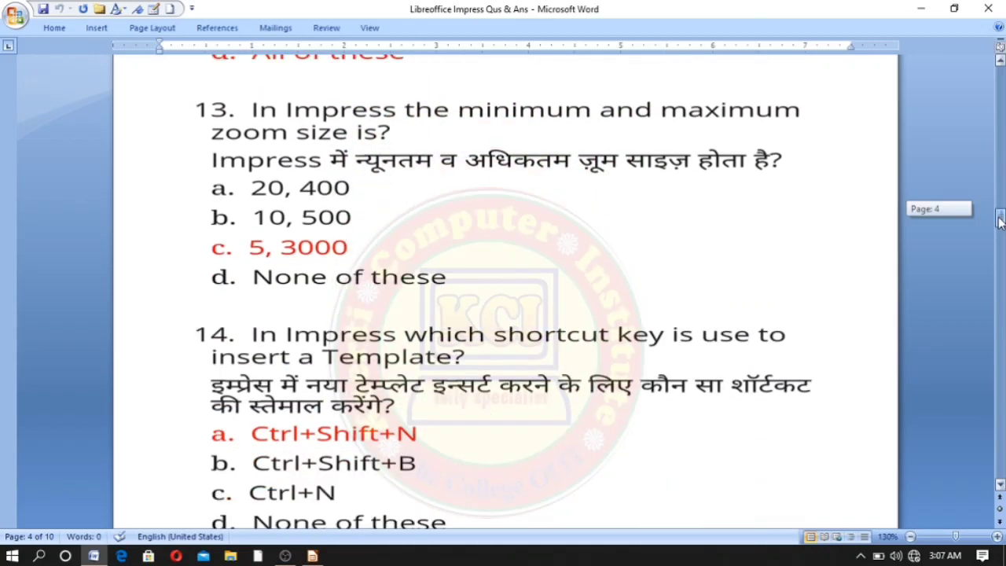
left_click_drag(1000, 222, 1000, 222)
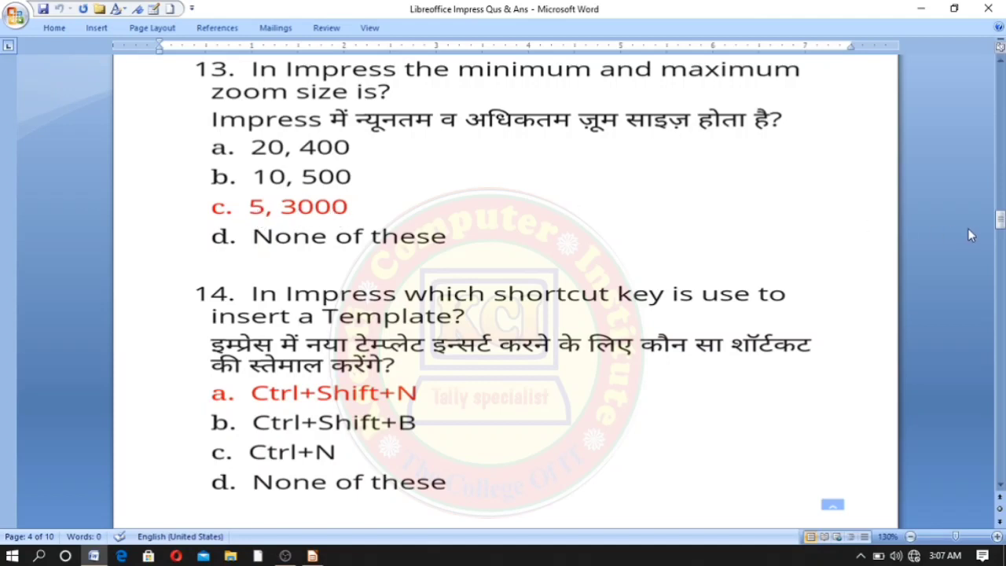
left_click_drag(1000, 223, 1000, 228)
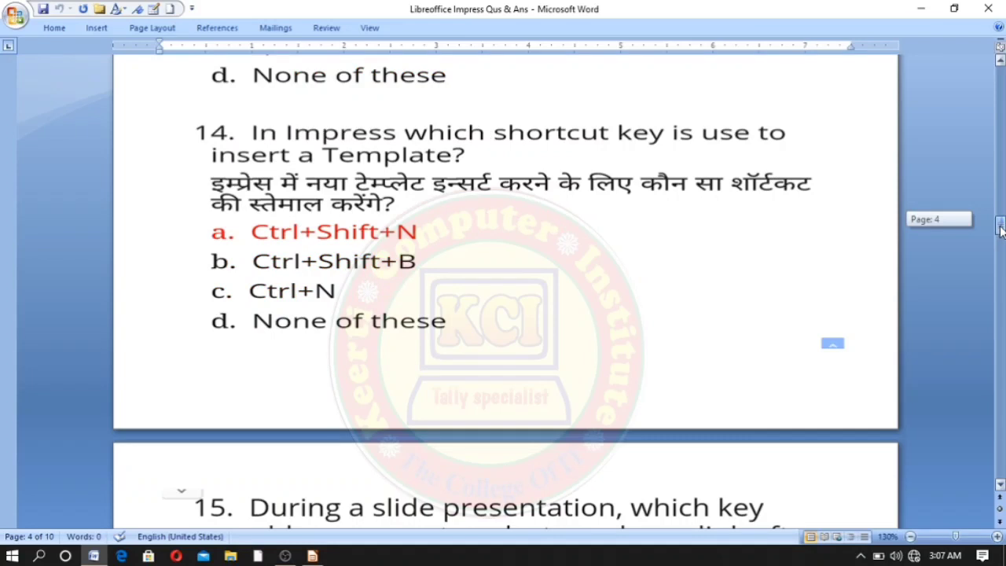
left_click_drag(1002, 228, 1001, 230)
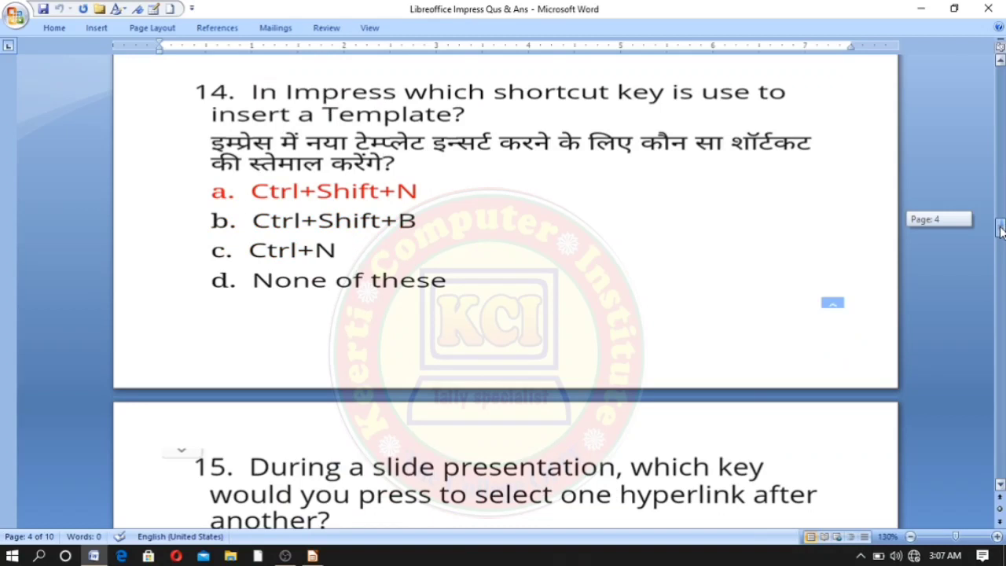
left_click_drag(1002, 229, 1002, 246)
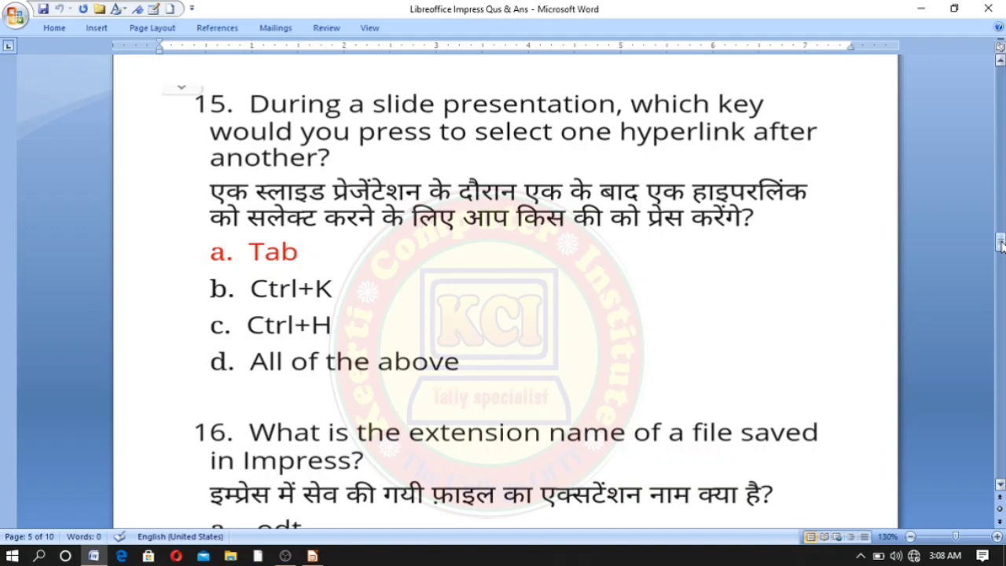
Step: Scroll past questions 16 and 17 to question 19 on page 6, answered 'Tools'
left_click_drag(1002, 246, 1002, 253)
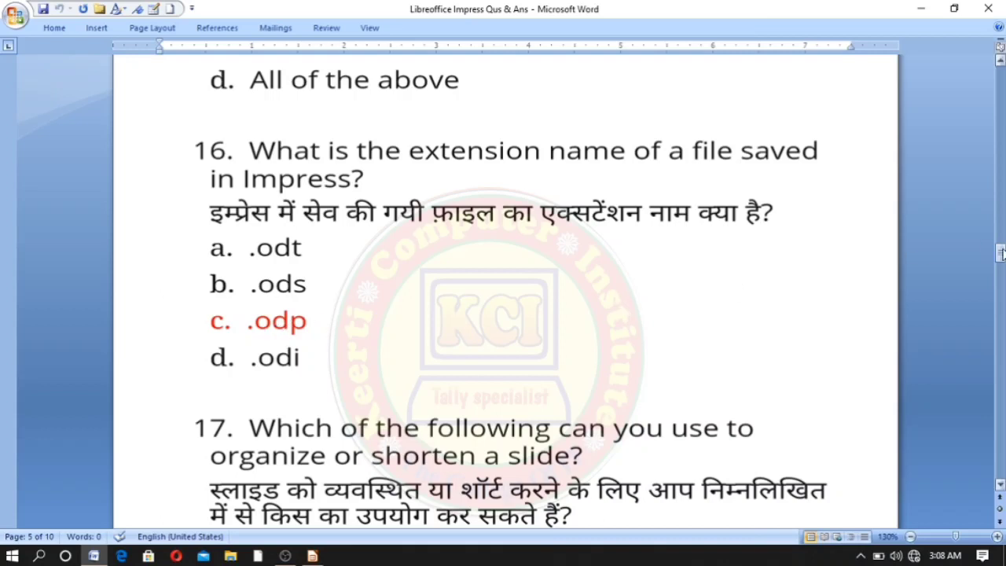
left_click_drag(1001, 253, 1001, 268)
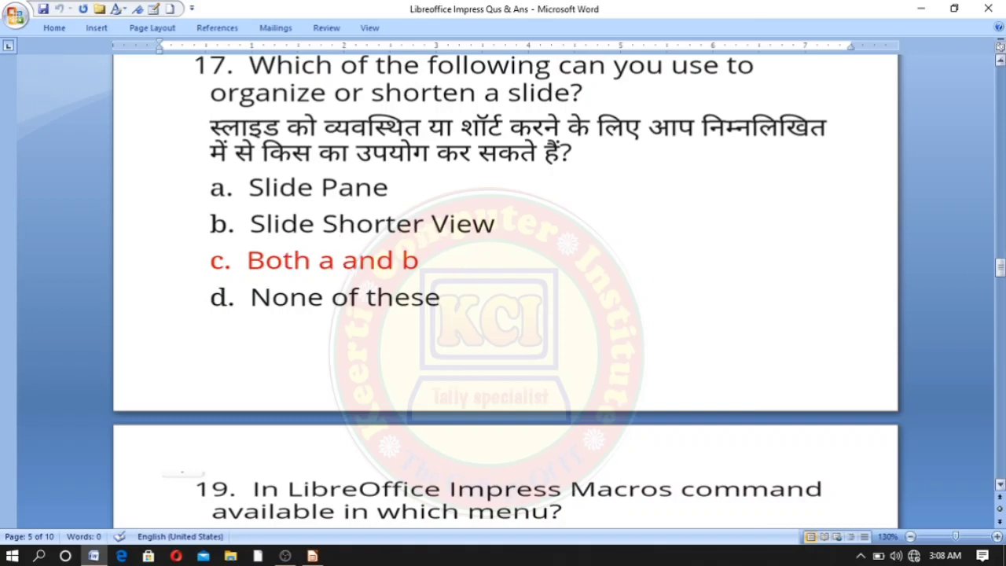
left_click_drag(1001, 269, 1001, 283)
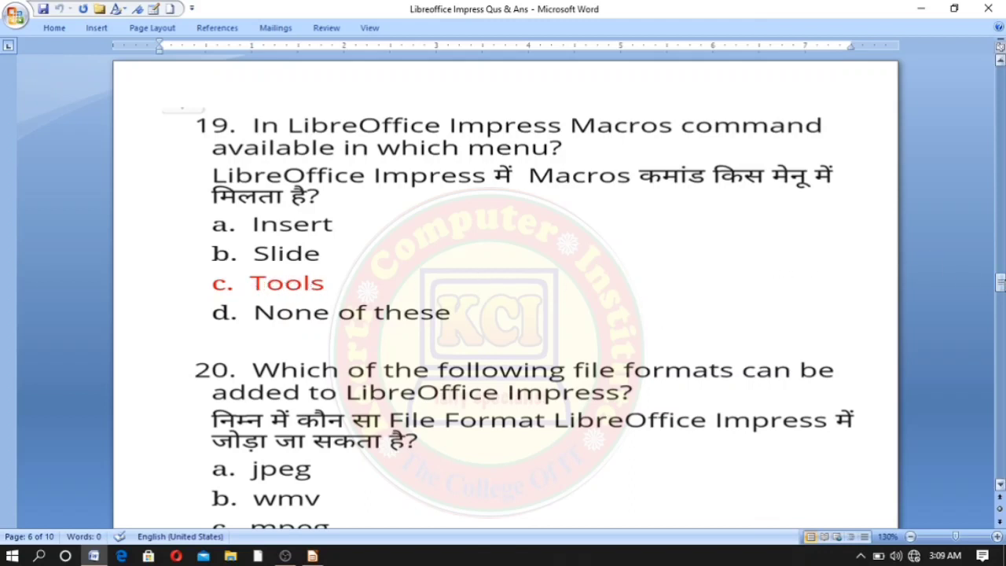
Step: Scroll past questions 20–22 to question 23, whose marked answer is 'Justification'
left_click_drag(1000, 282, 1000, 291)
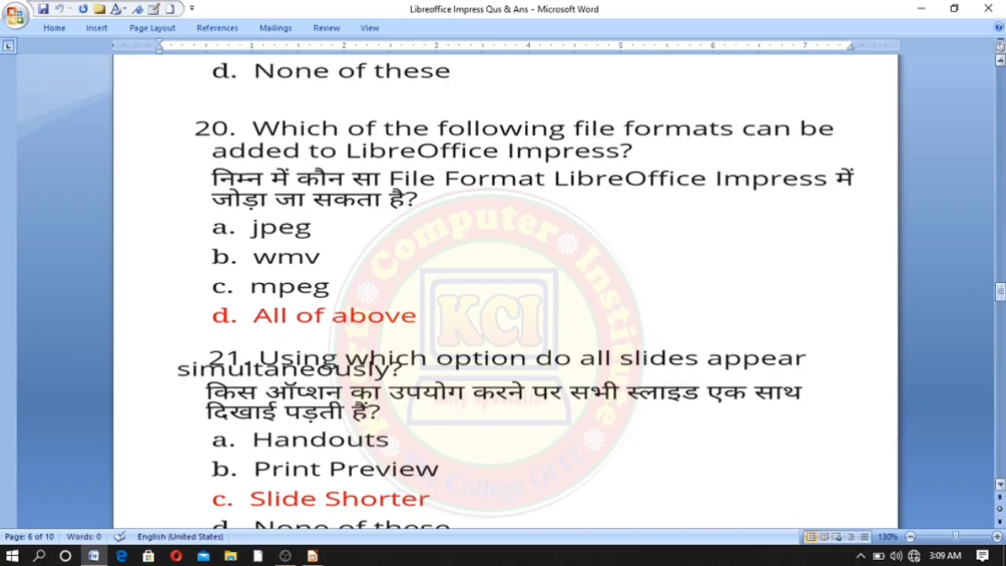
left_click_drag(1000, 290, 1001, 300)
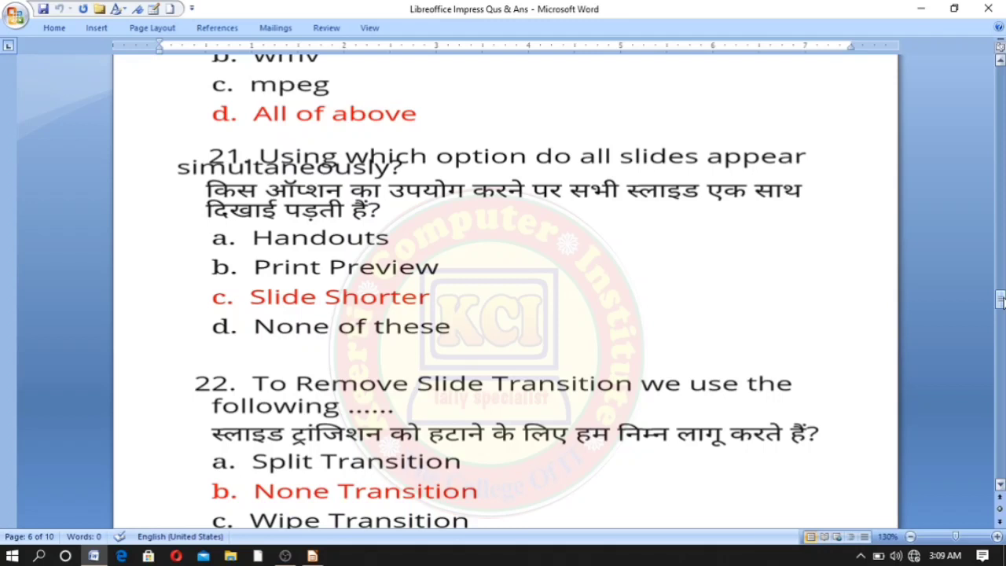
scroll(1001, 301, "down", 3)
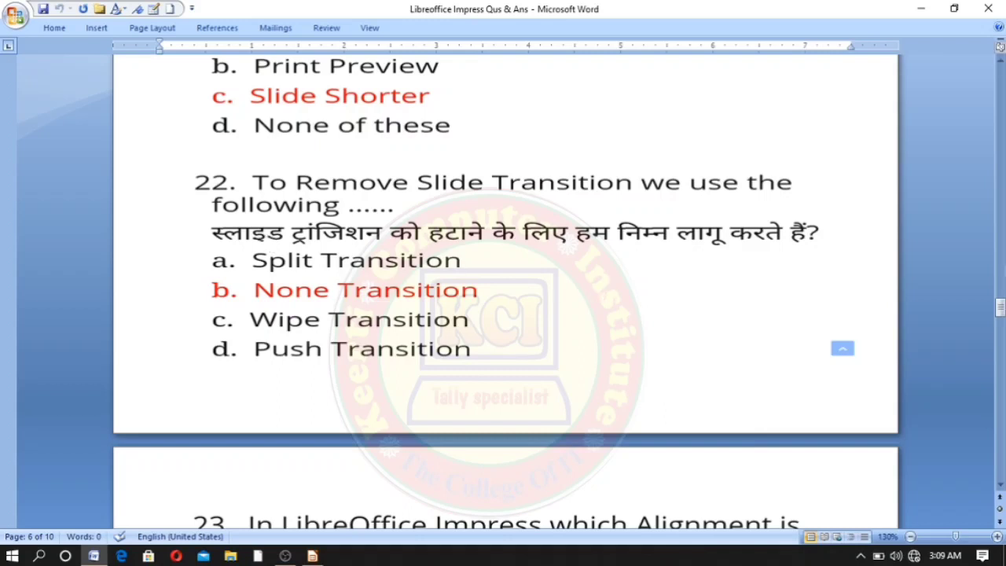
left_click_drag(1001, 309, 1001, 319)
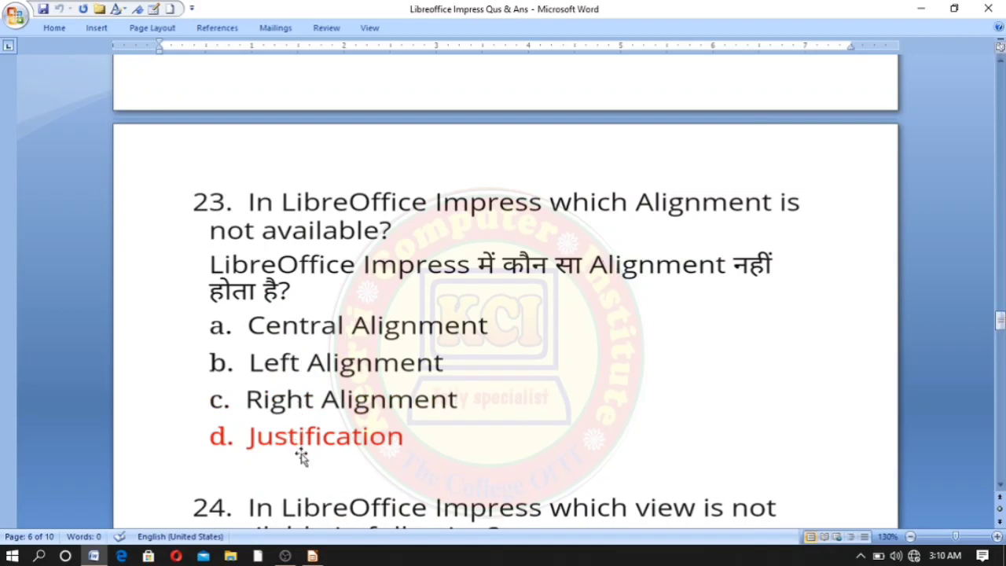
Step: Scroll from True/False question 1 down through the following questions toward question 4
left_click_drag(1001, 321, 1001, 331)
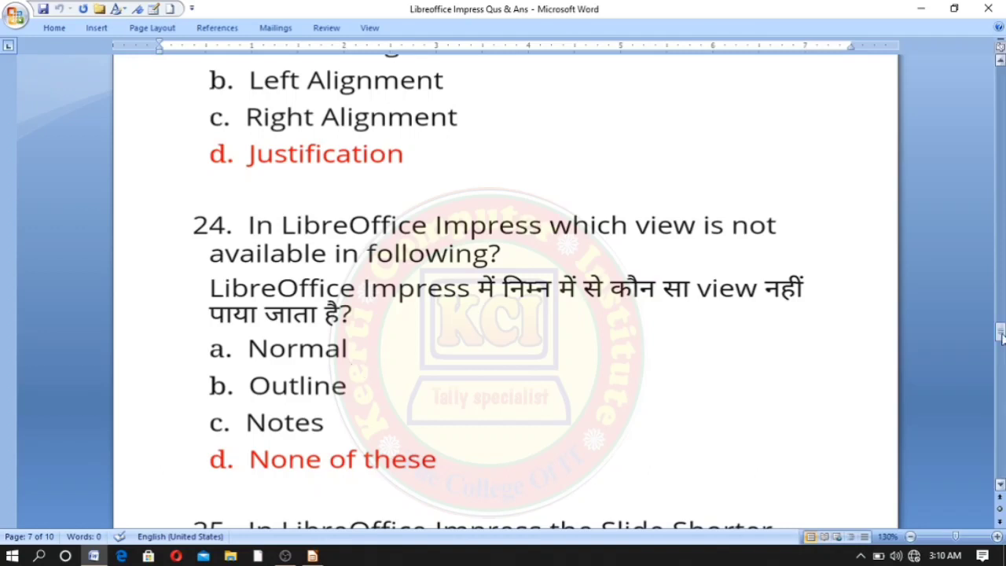
left_click_drag(1001, 334, 1001, 348)
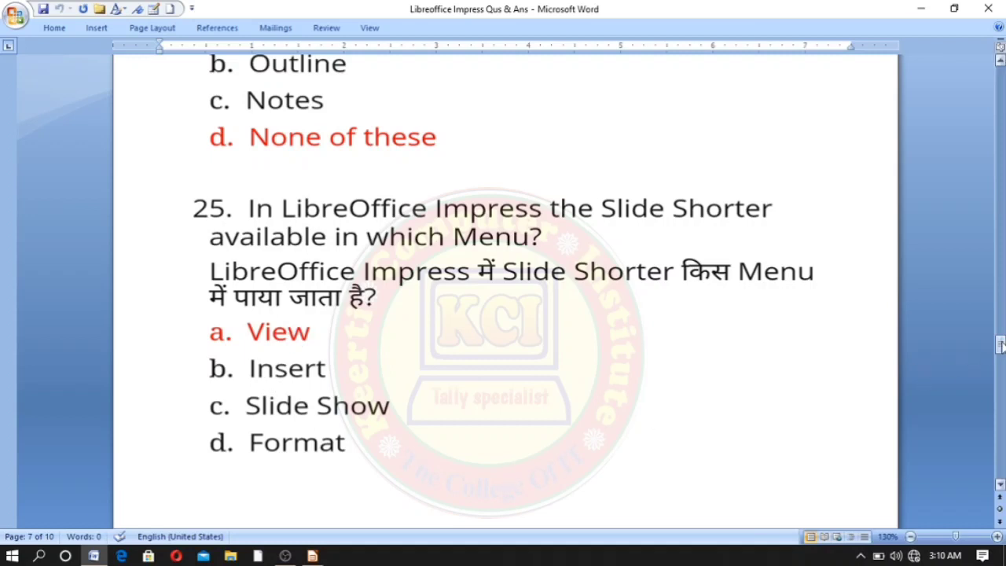
left_click_drag(1001, 347, 1002, 355)
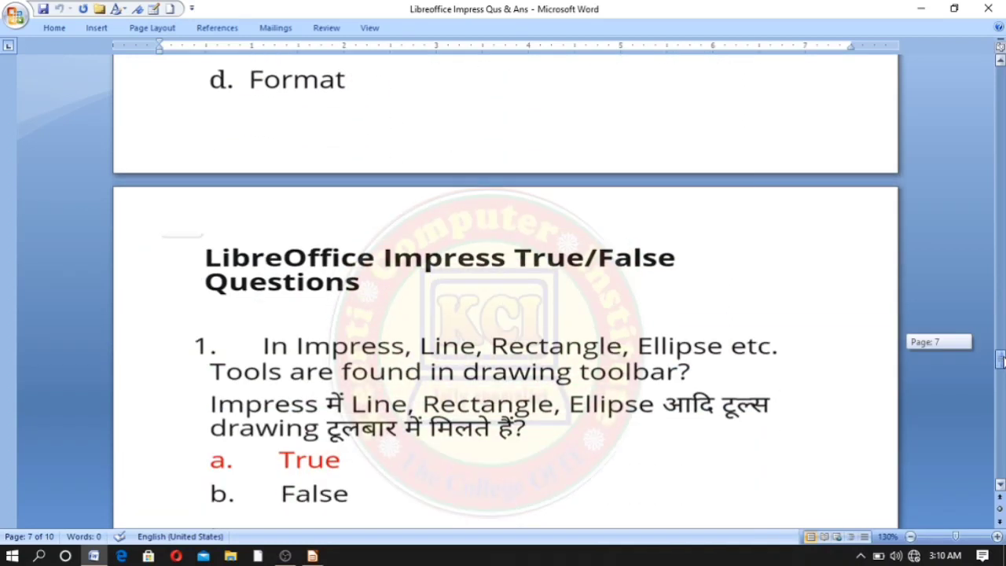
left_click_drag(1001, 360, 1001, 366)
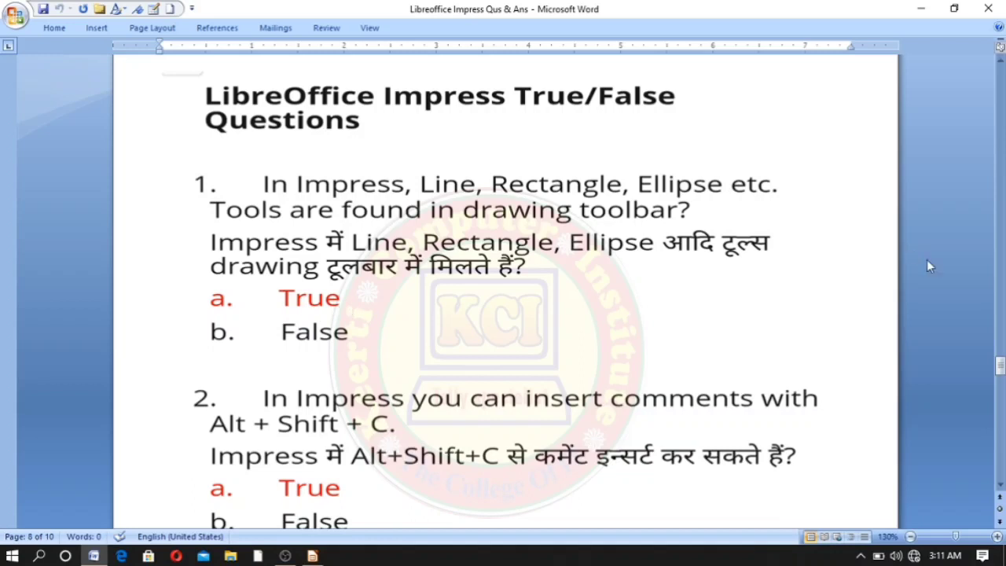
left_click_drag(1001, 366, 1000, 375)
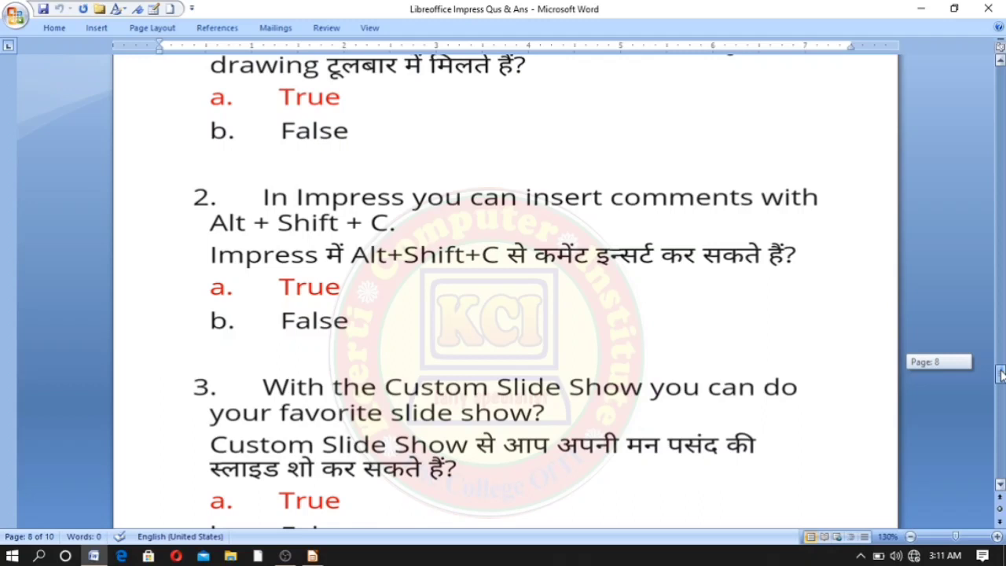
left_click_drag(1002, 375, 1002, 378)
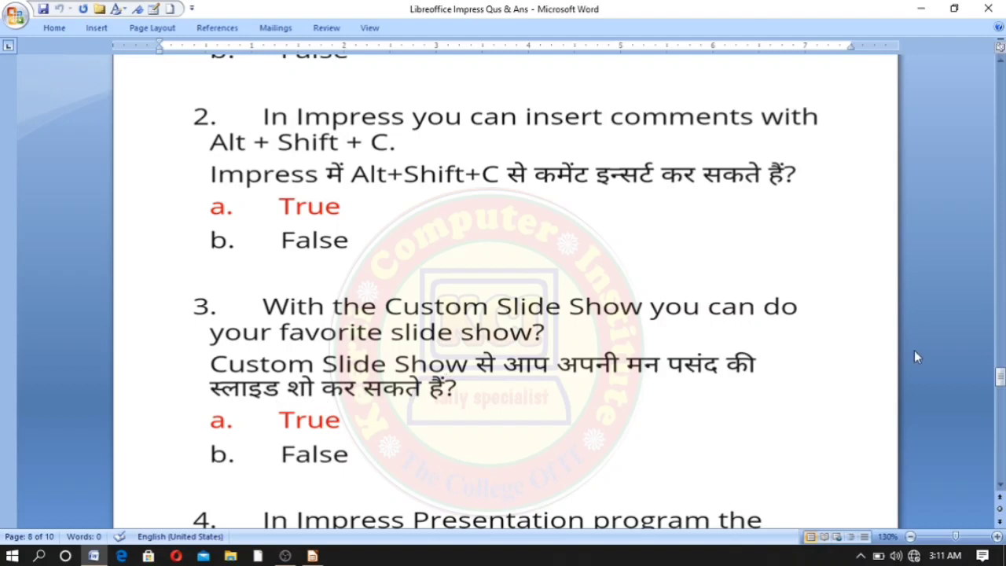
left_click_drag(1001, 380, 1001, 384)
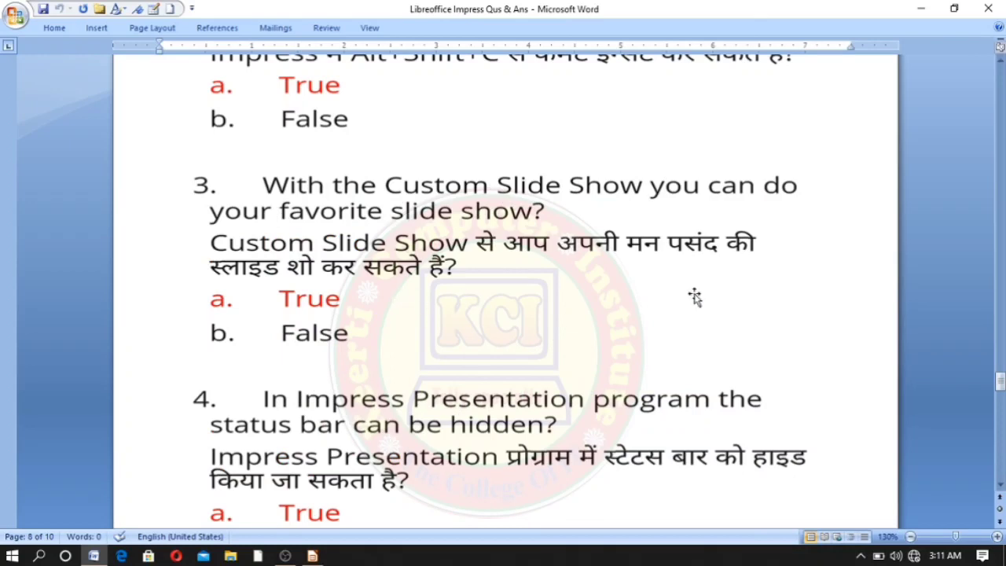
Step: Inch down to question 4 on hiding the status bar, answered 'True', and the start of question 5
left_click(1001, 485)
left_click(1001, 485)
left_click(1001, 485)
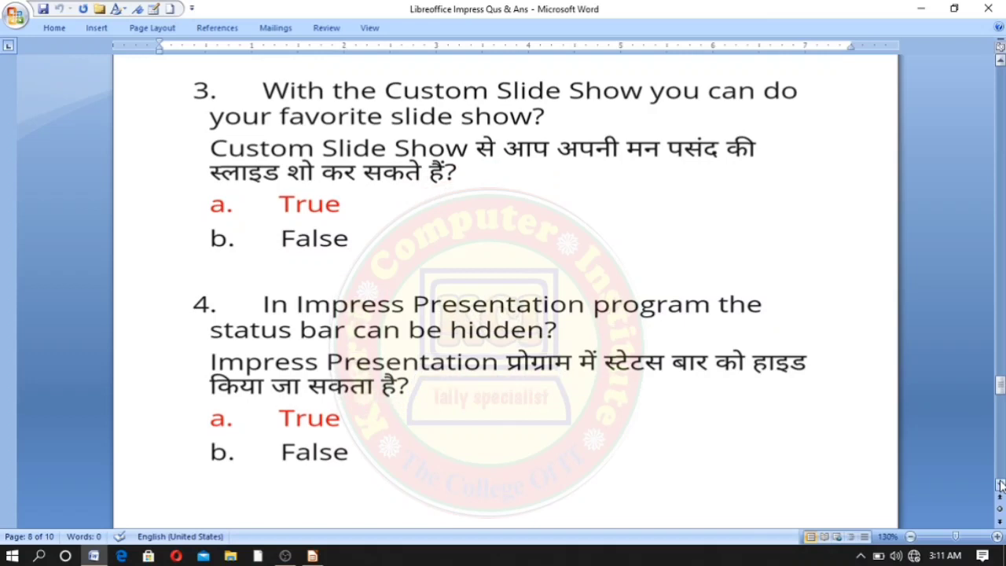
left_click(1000, 485)
left_click(1000, 485)
left_click(1001, 485)
left_click(1001, 485)
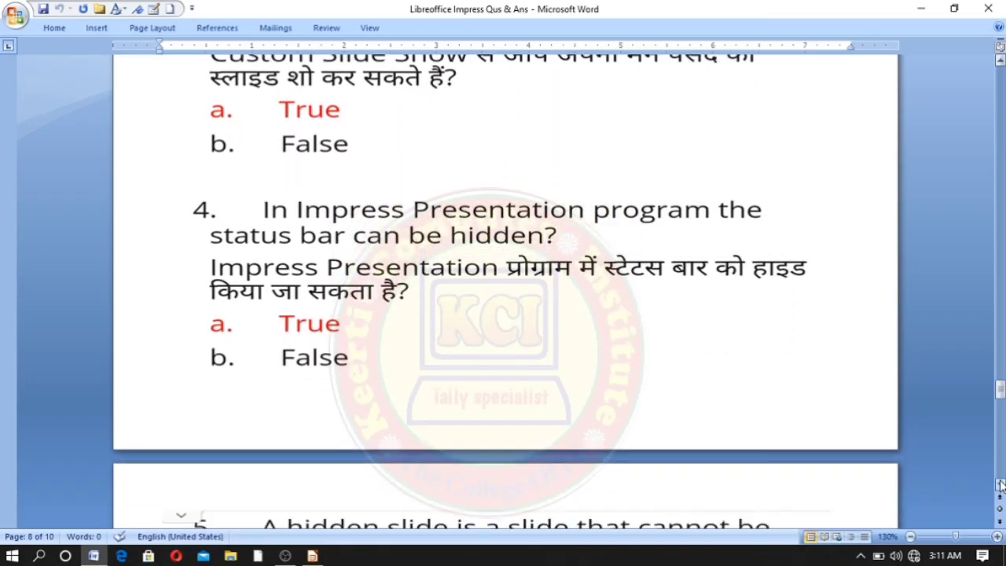
left_click(1001, 485)
left_click(1001, 485)
left_click(1001, 485)
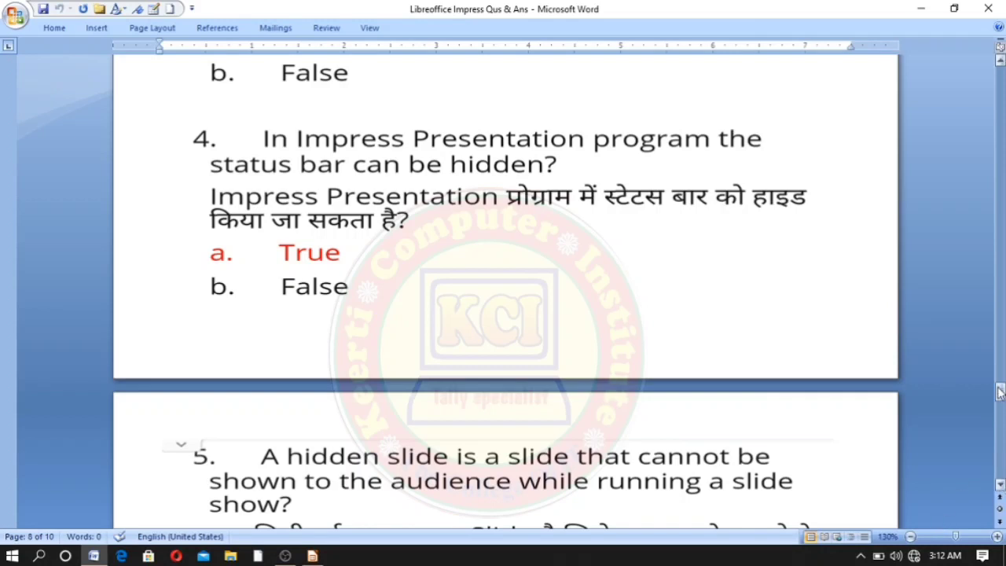
Step: Scroll through pages 8–10 to question 9 on custom page styles, answered 'False', with question 10 below
left_click_drag(1000, 393, 1000, 405)
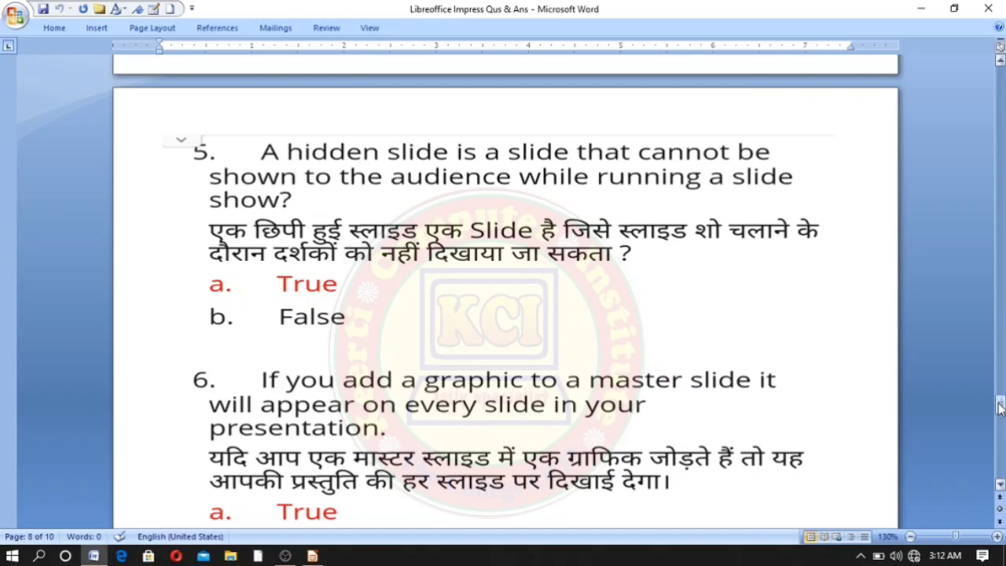
left_click_drag(1000, 407, 1001, 417)
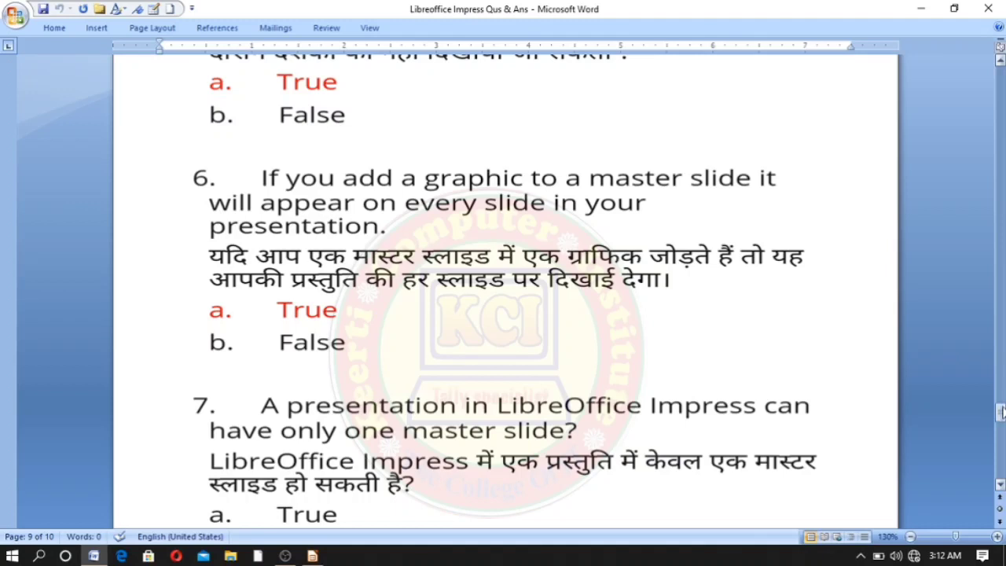
left_click_drag(1001, 410, 1001, 421)
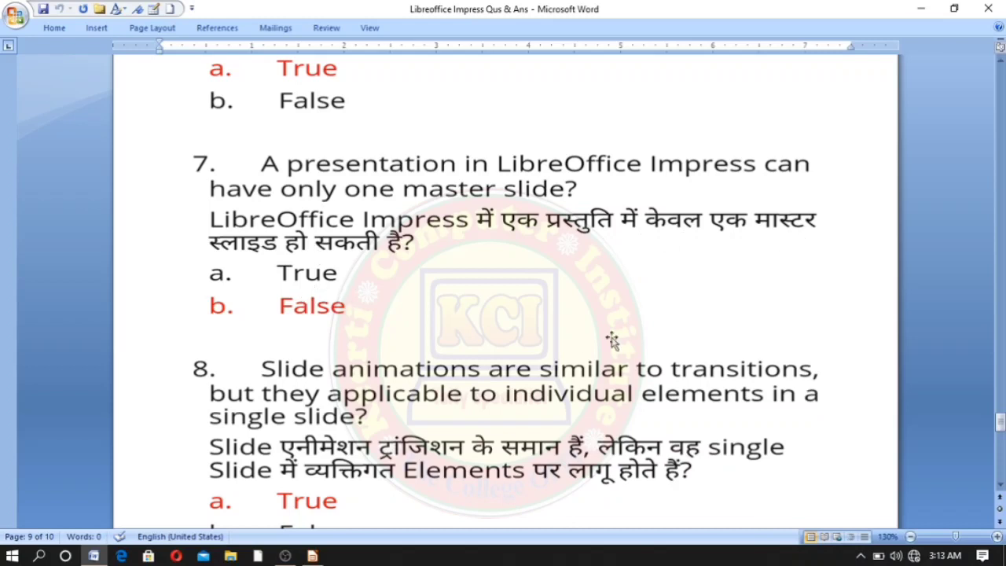
left_click_drag(1000, 423, 1000, 435)
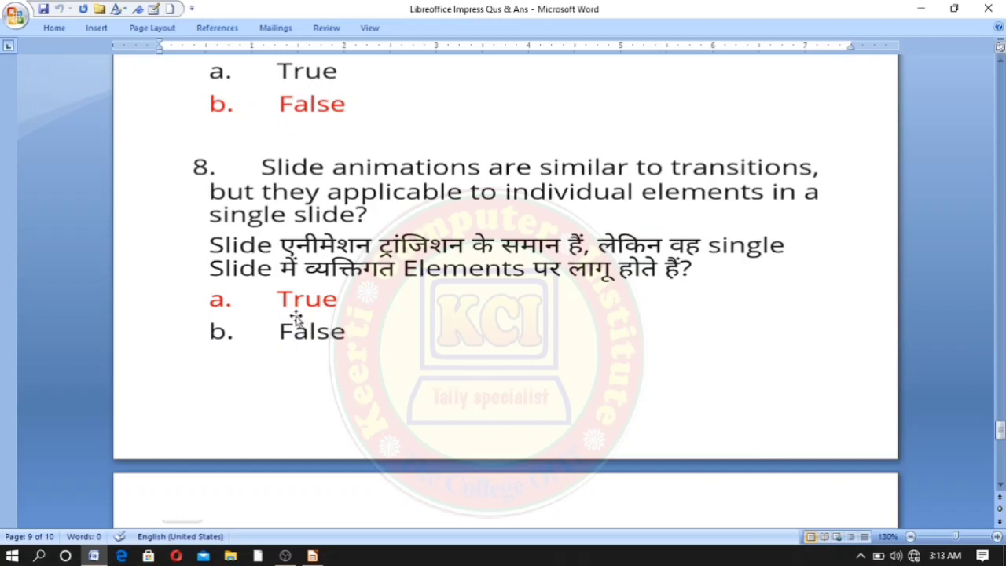
left_click_drag(1000, 429, 1001, 450)
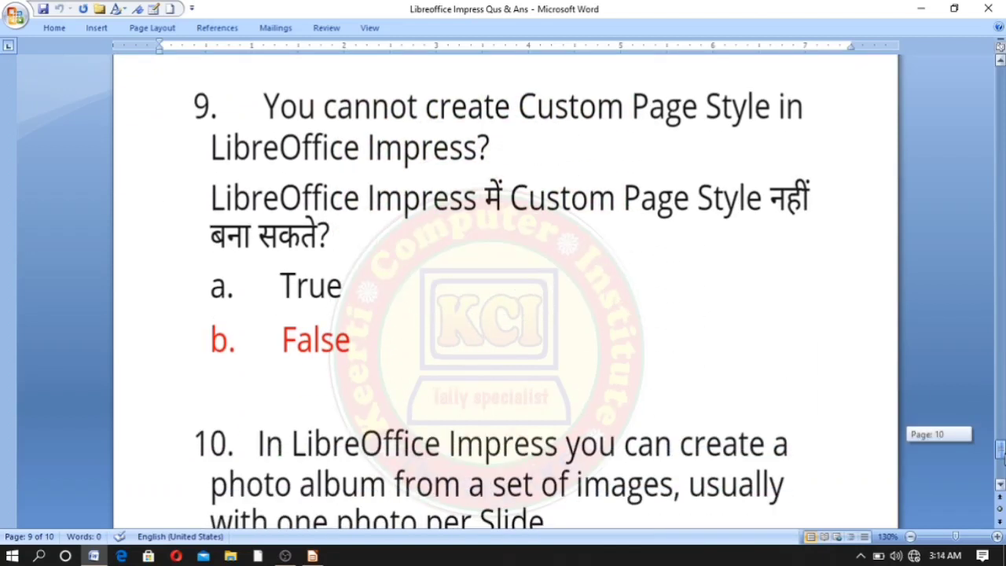
Step: Finish reading question 10's answer, then switch to Libreoffice impress.odp in LibreOffice Impress
left_click_drag(1003, 459, 1003, 461)
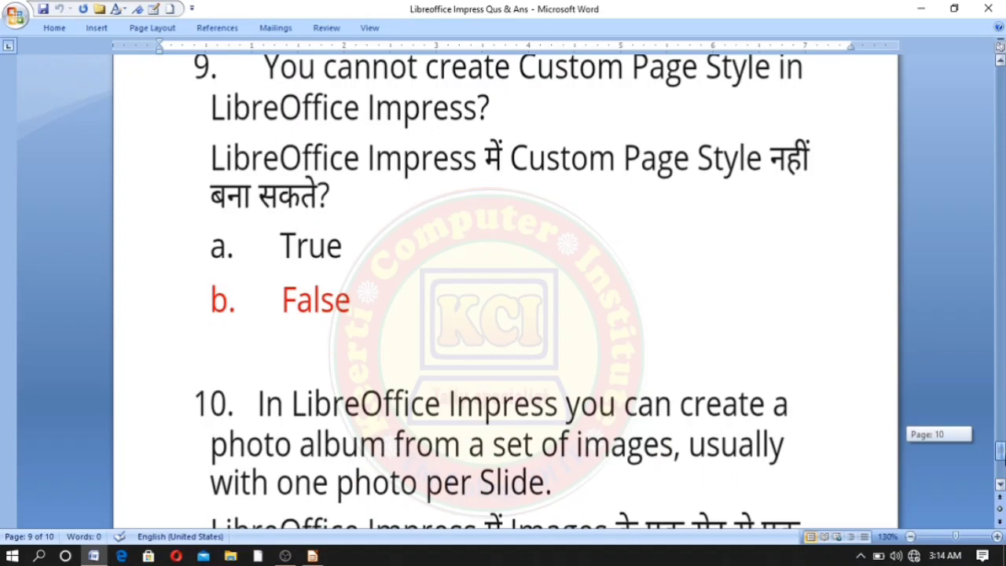
left_click_drag(1003, 459, 1003, 464)
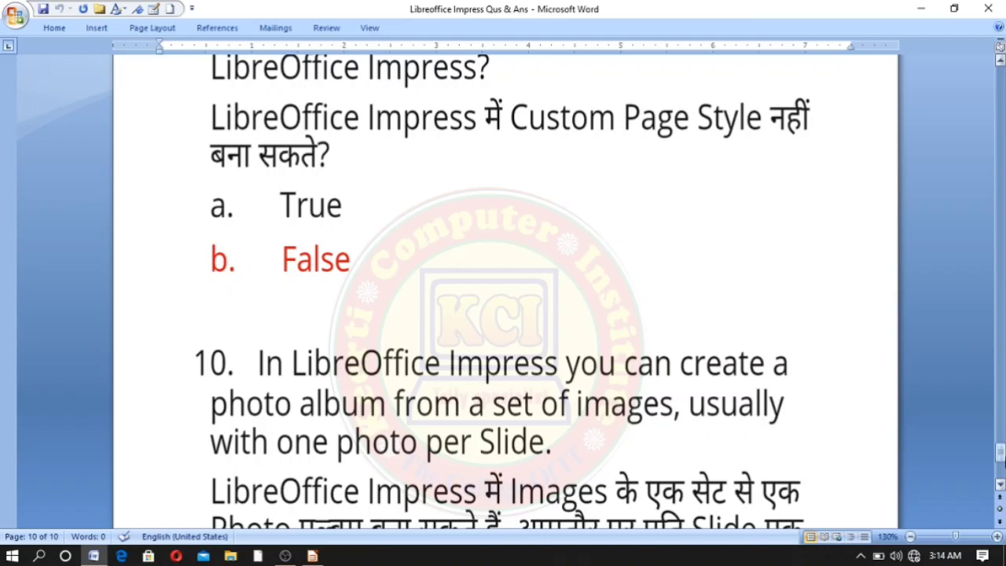
mouse_move(1004, 463)
left_mouse_down()
mouse_move(1004, 471)
mouse_move(1001, 462)
left_mouse_up()
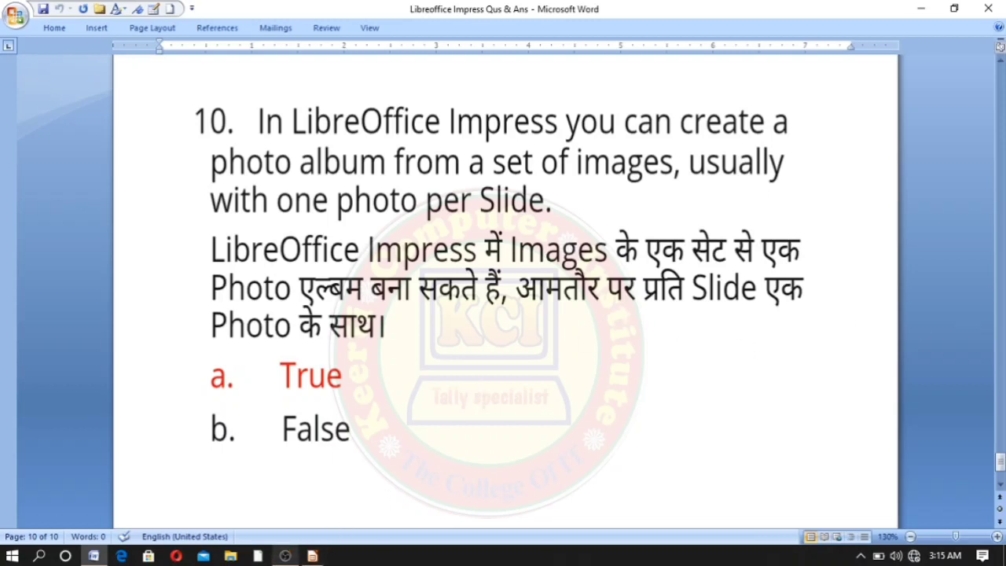
left_click(312, 556)
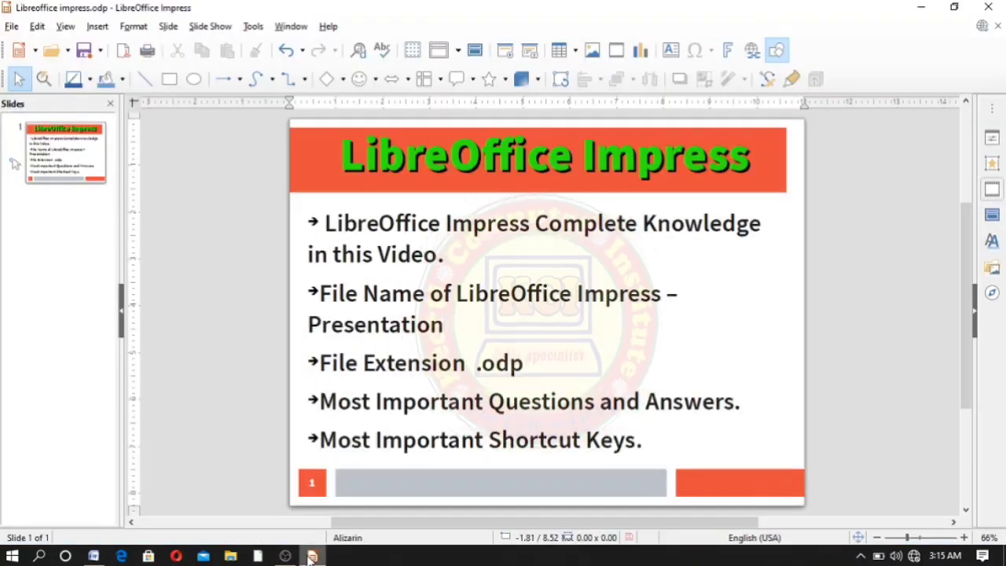